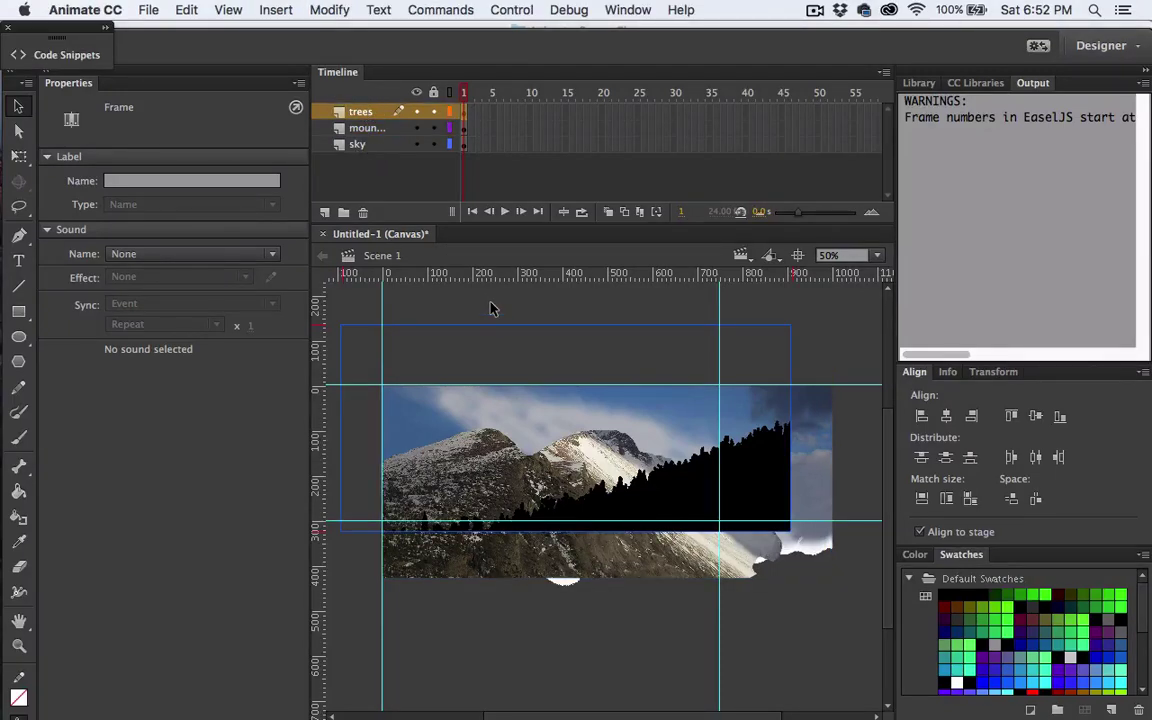
Step: Convert the trees artwork on frame 1 into a Movie Clip symbol named trees
left_click(329, 10)
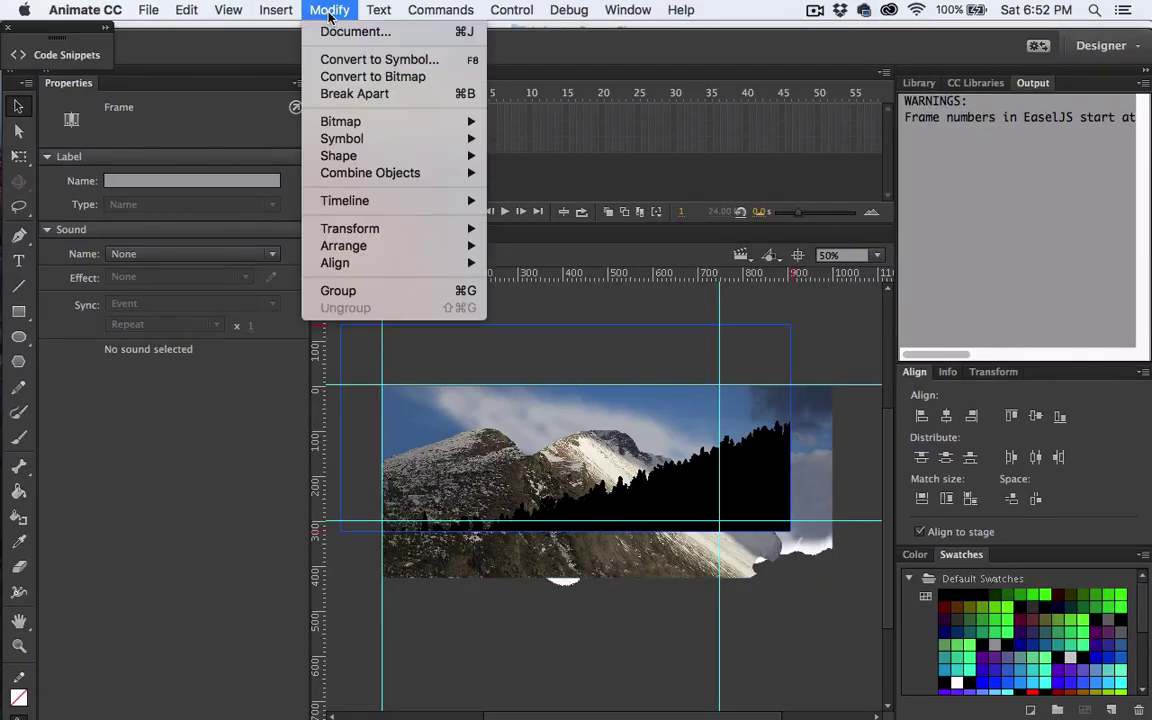
left_click(366, 61)
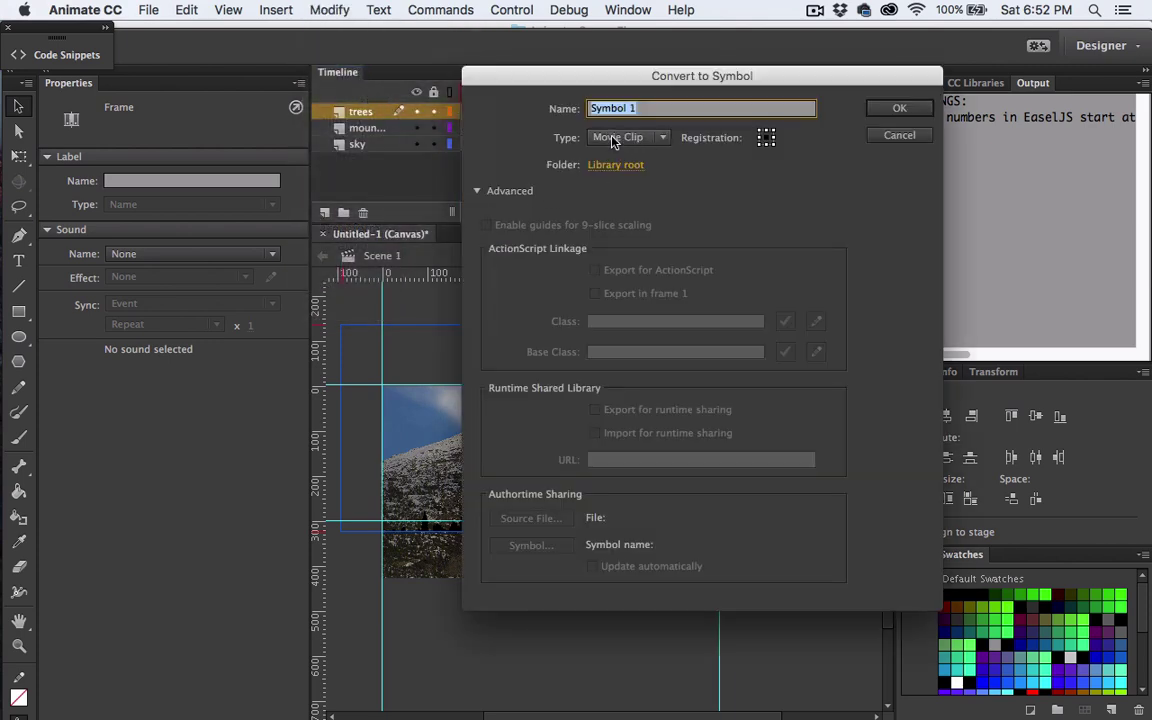
type("trees")
left_click(895, 109)
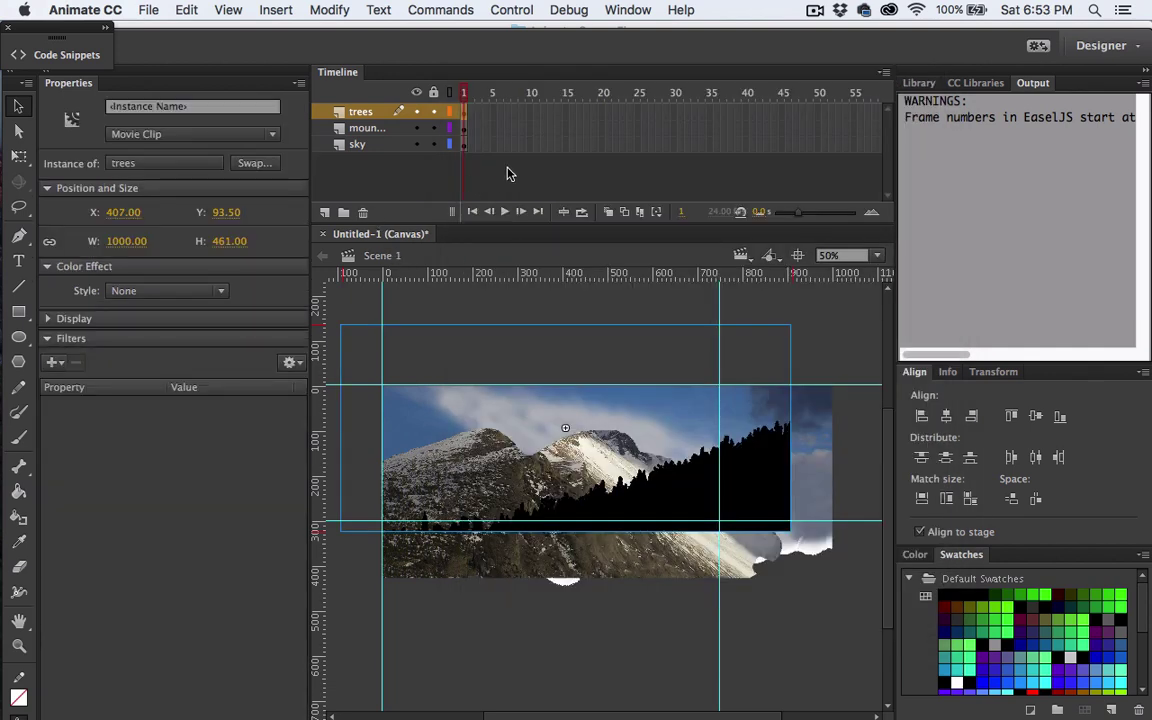
Step: Extend the trees, mountain and sky layers to frame 100 by inserting frames
left_click(467, 93)
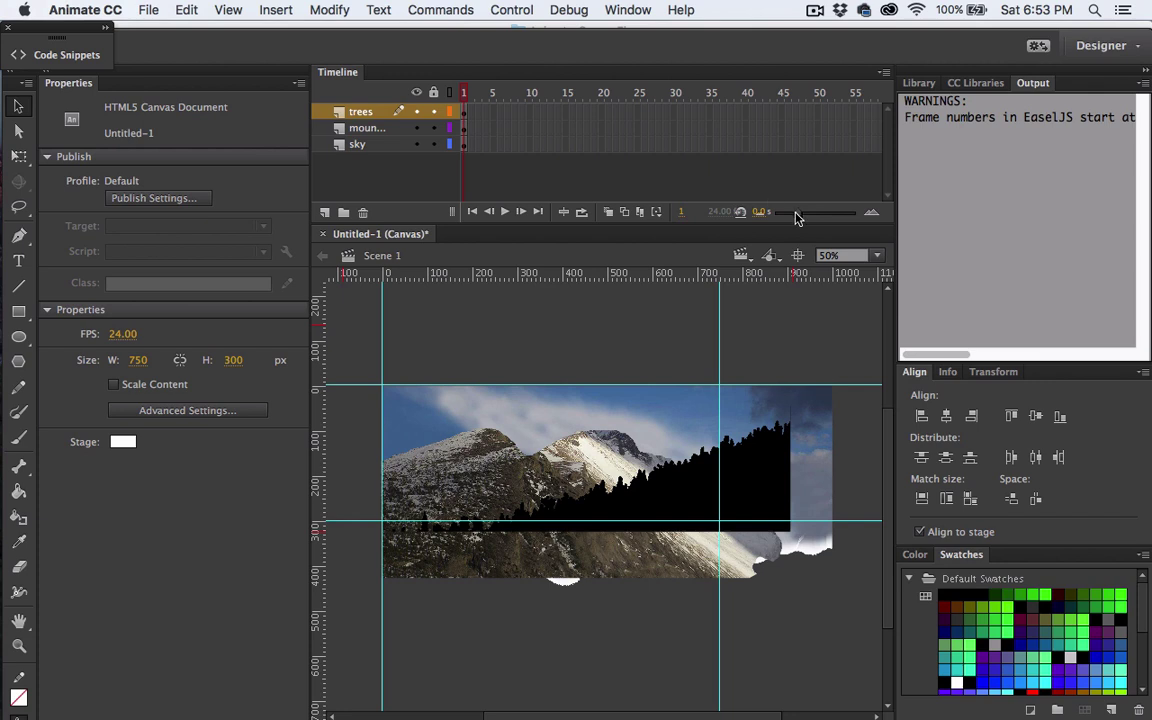
left_click_drag(797, 218, 791, 203)
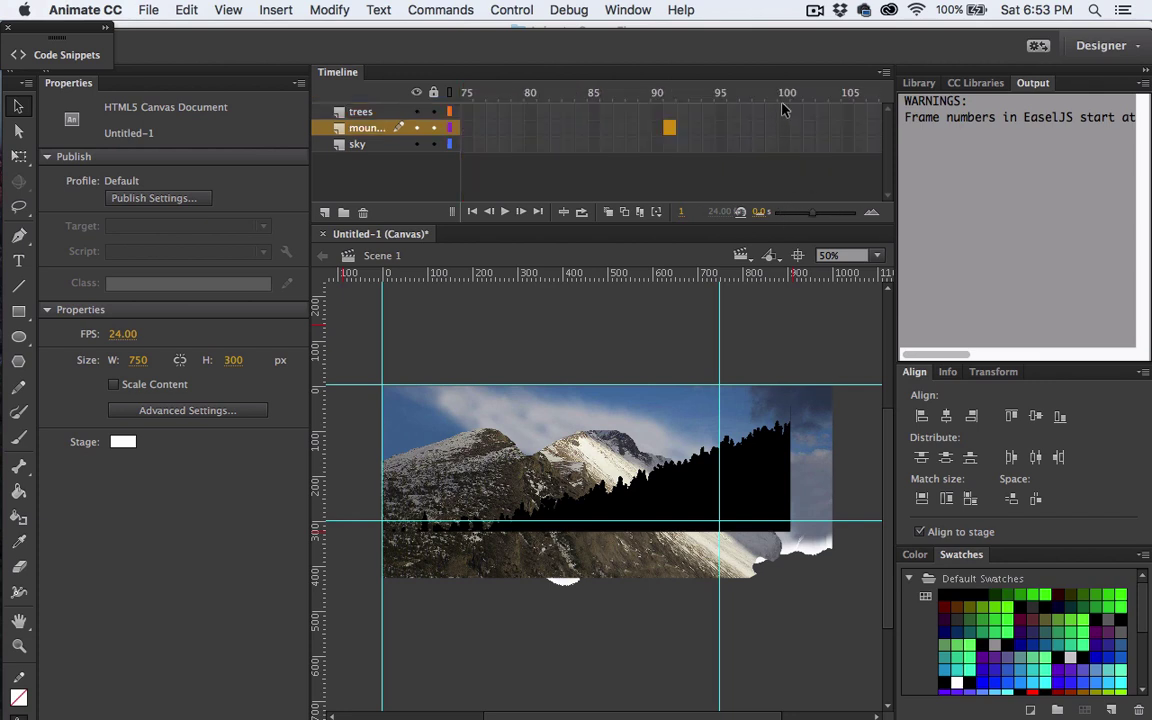
left_click_drag(784, 111, 786, 142)
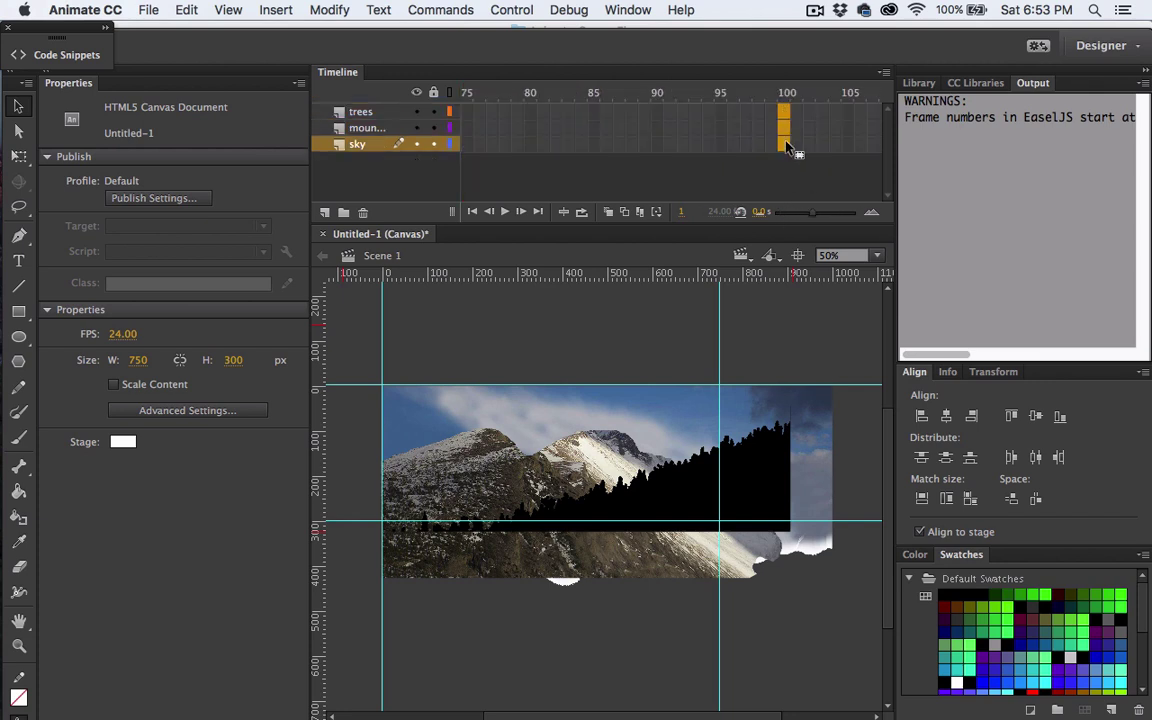
right_click(785, 126)
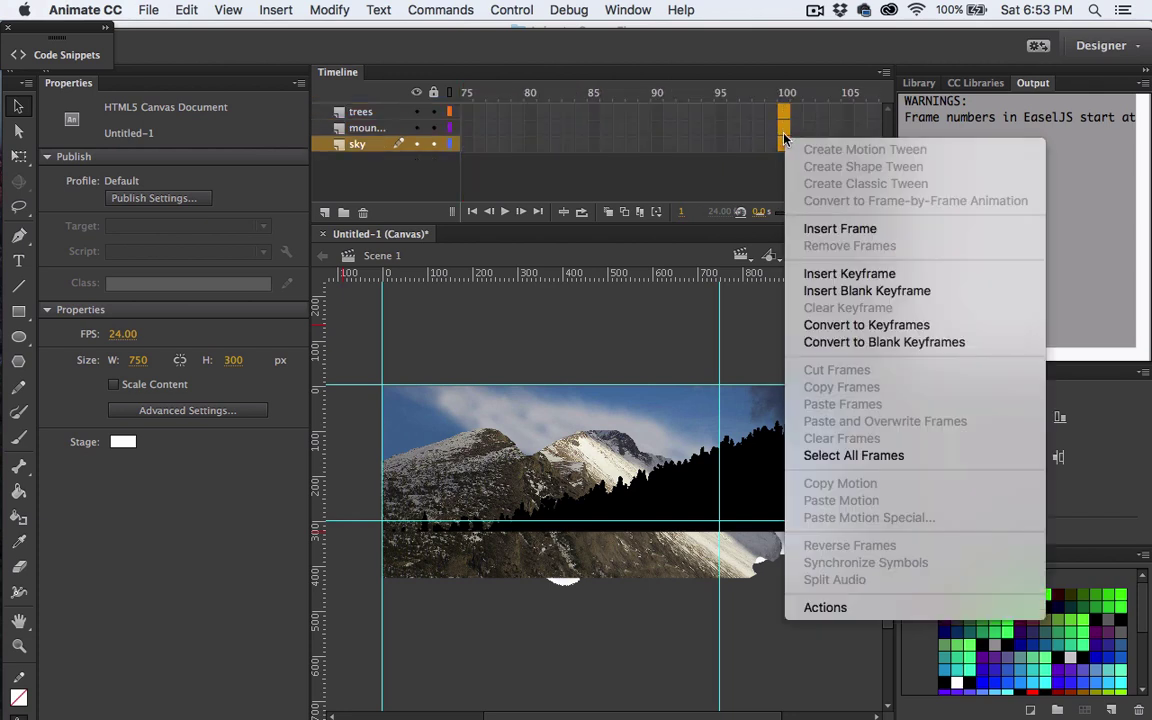
left_click(833, 232)
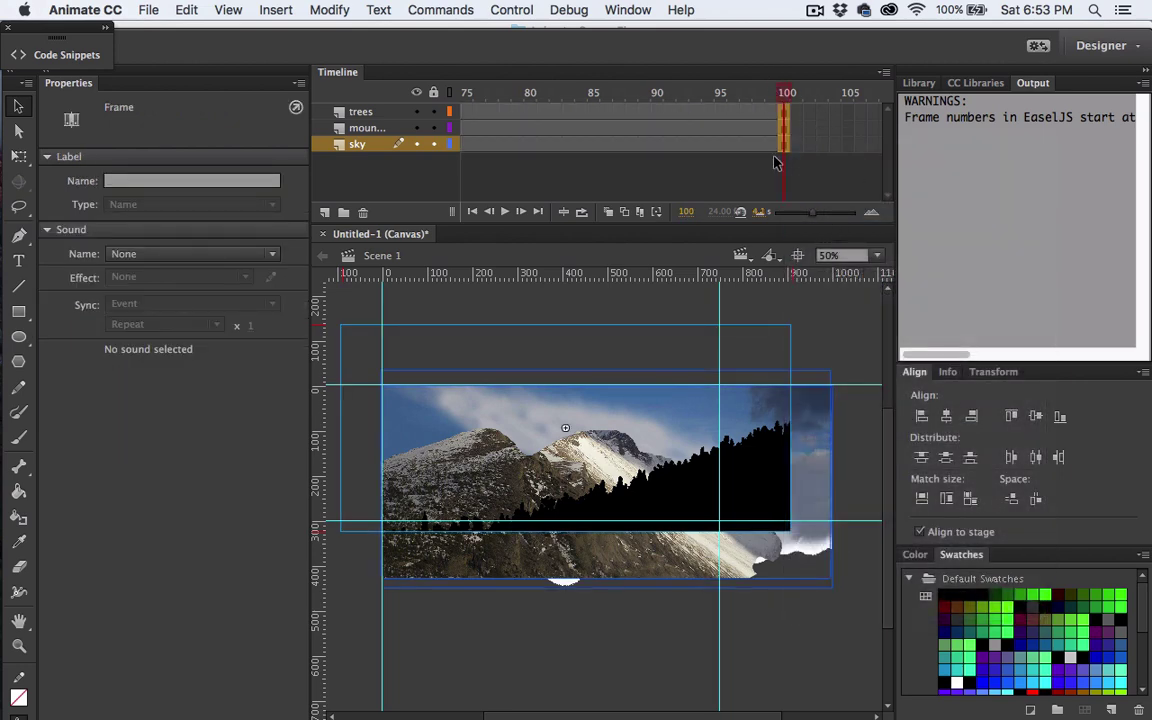
Step: Insert a keyframe at frame 40 on the trees layer
left_click_drag(813, 214, 801, 214)
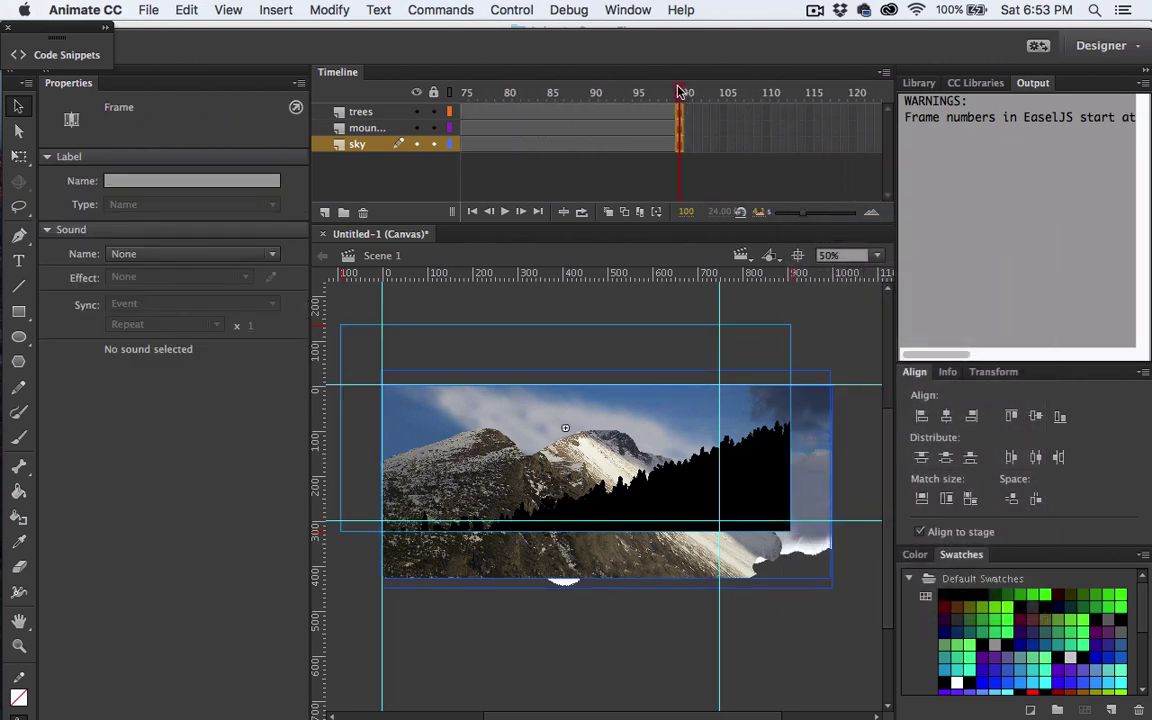
left_click_drag(679, 92, 800, 96)
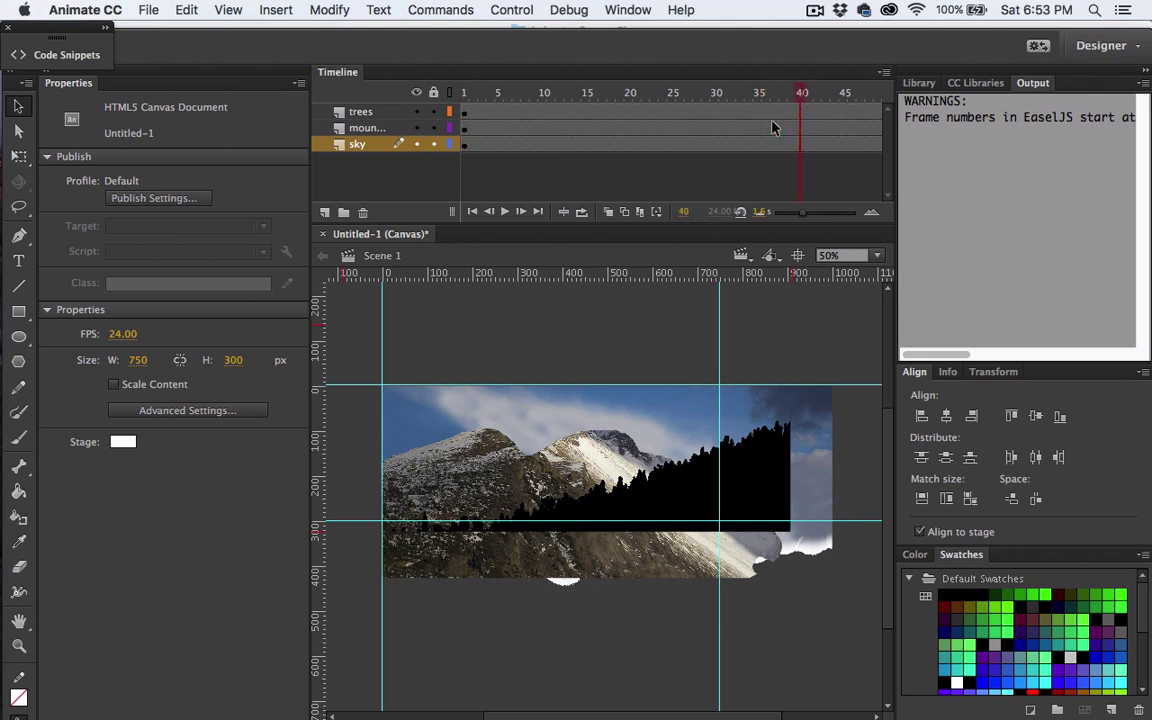
left_click(802, 111)
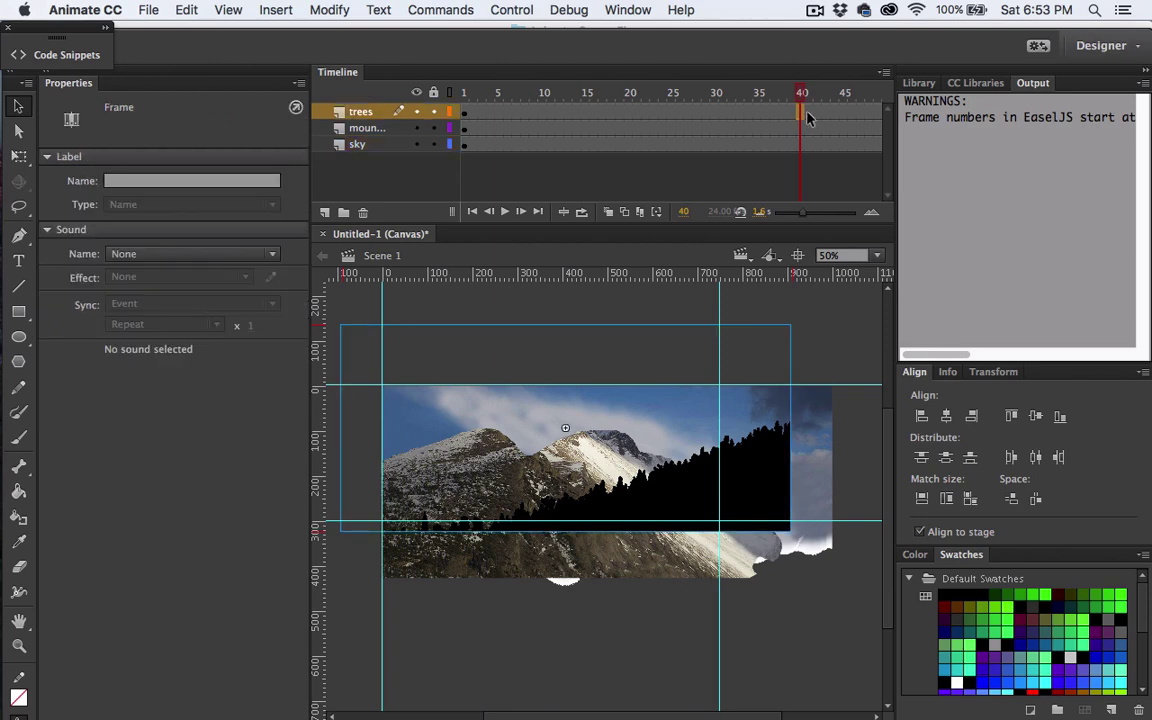
right_click(798, 111)
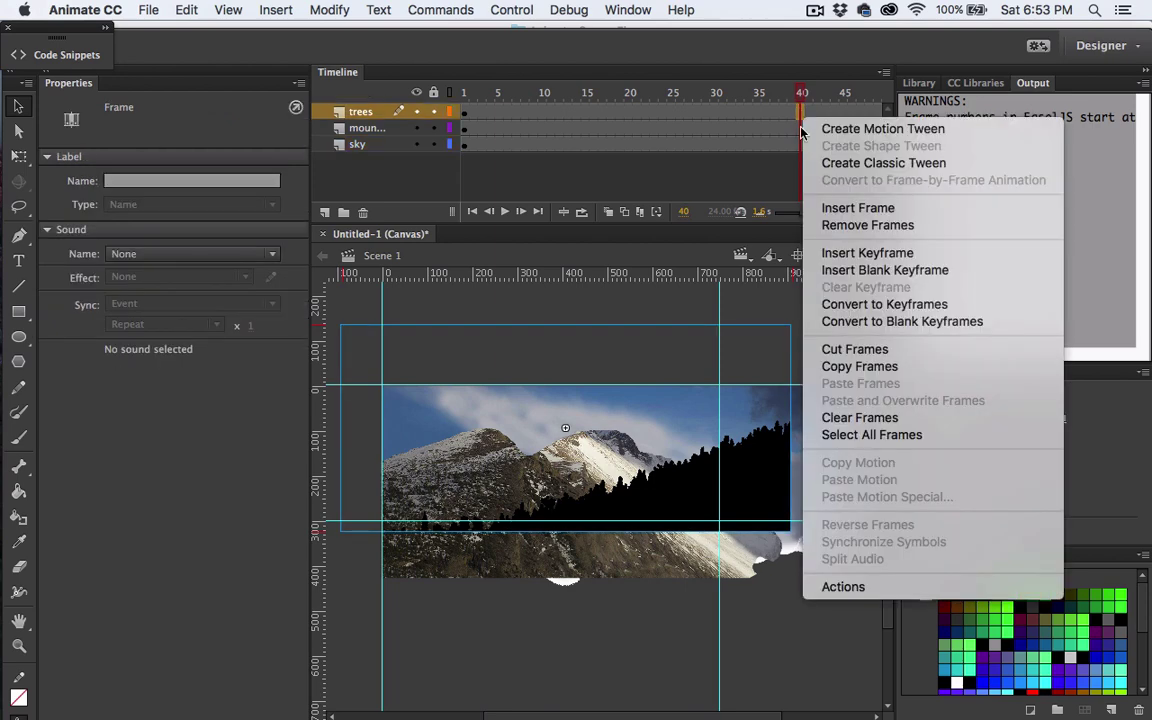
left_click(866, 253)
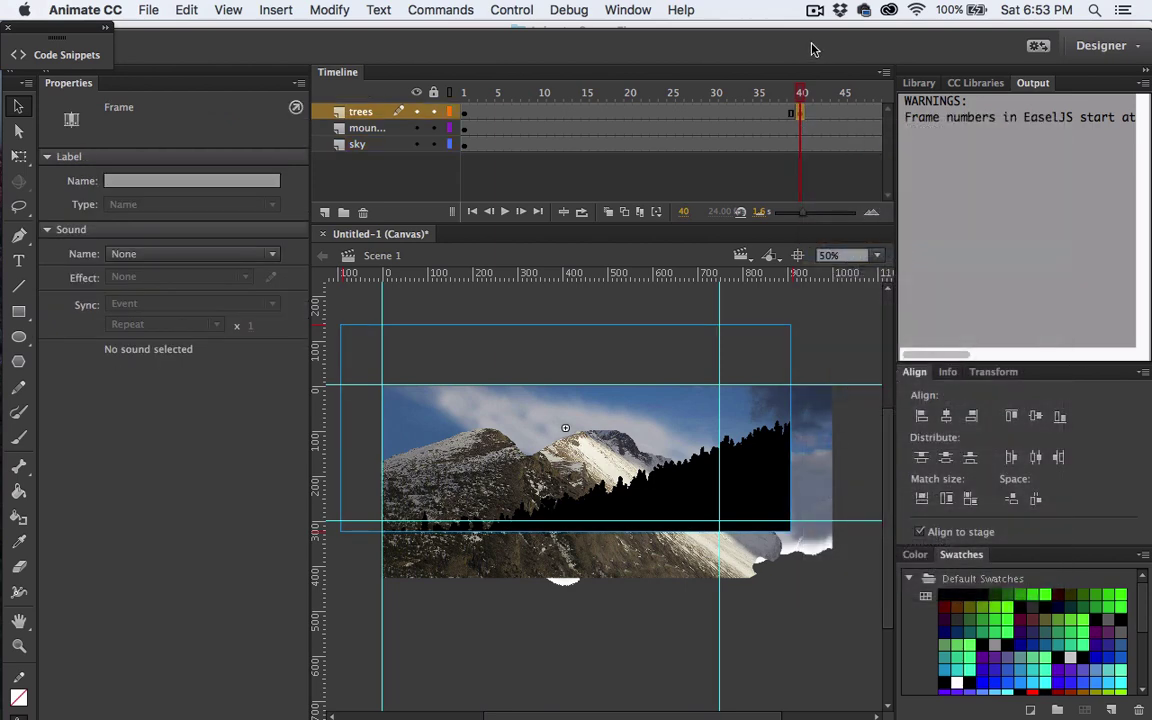
Step: Shift the trees instance 60 px left at frame 40, to X 347
left_click(800, 92)
mouse_move(799, 92)
left_mouse_down()
mouse_move(689, 85)
mouse_move(796, 87)
left_mouse_up()
left_click(680, 93)
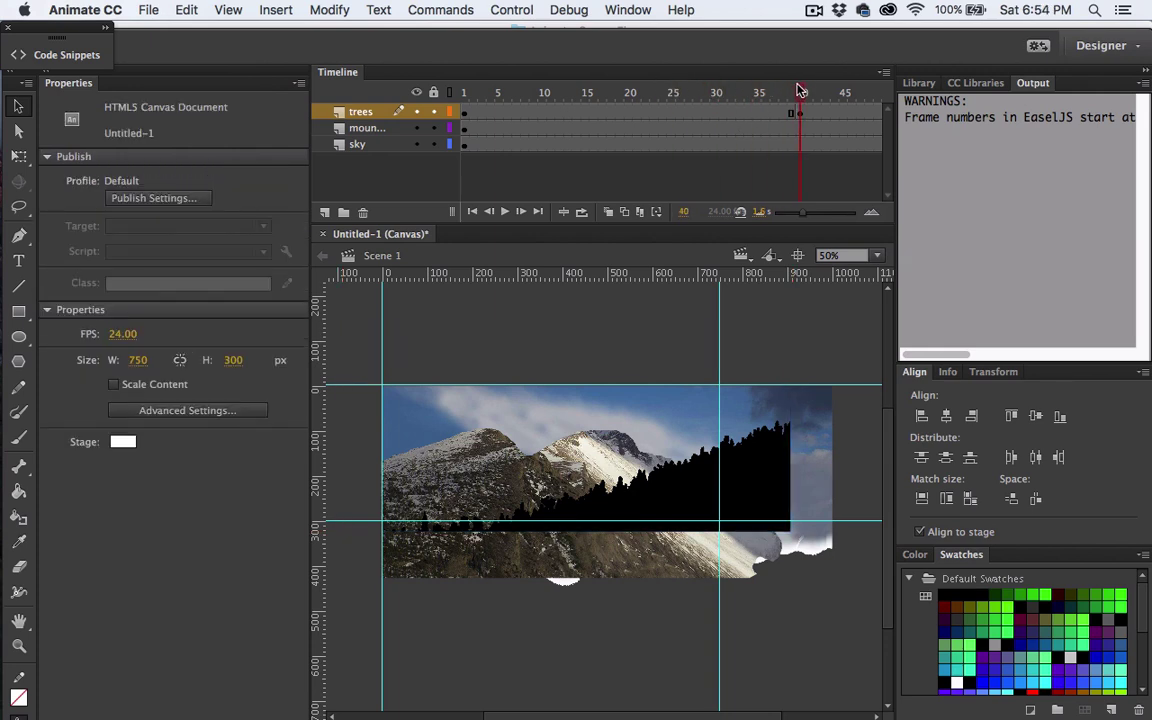
left_click(735, 478)
key("shift+Left")
key("shift+Left")
key("shift+Left")
key("shift+Left")
key("shift+Left")
key("shift+Left")
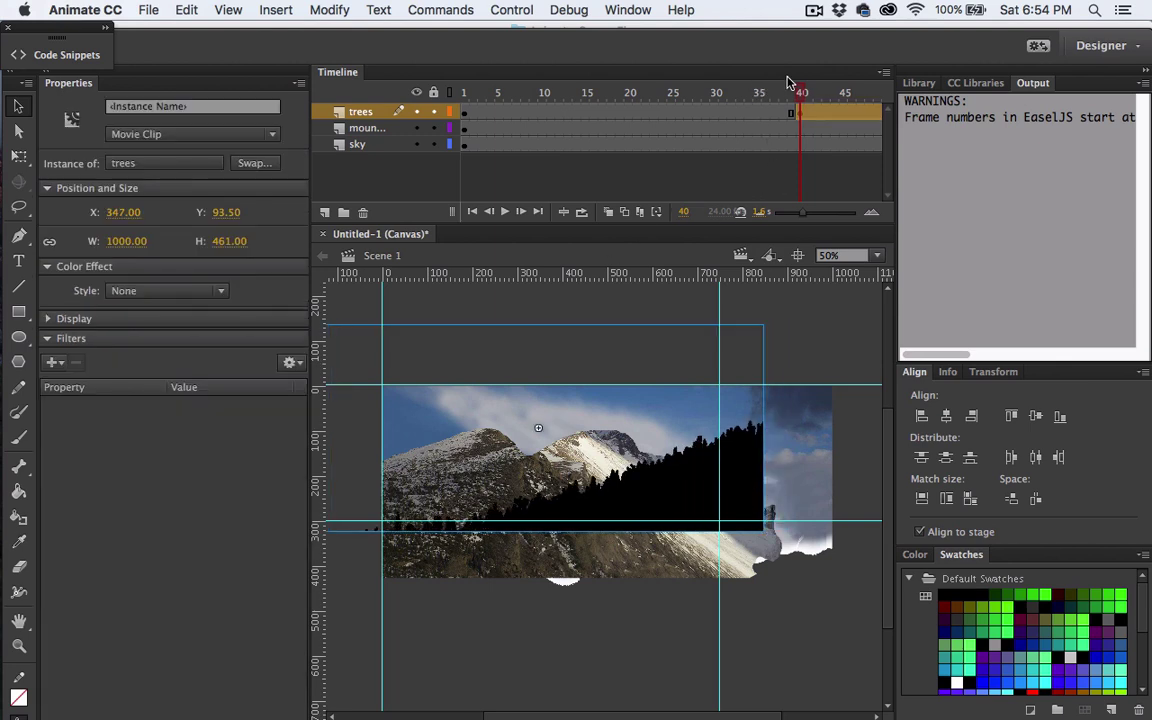
Step: Create a classic tween on the trees layer between frames 1 and 40, scrub back to frame 1 and deselect everything
left_click_drag(793, 89, 722, 94)
left_click(662, 112)
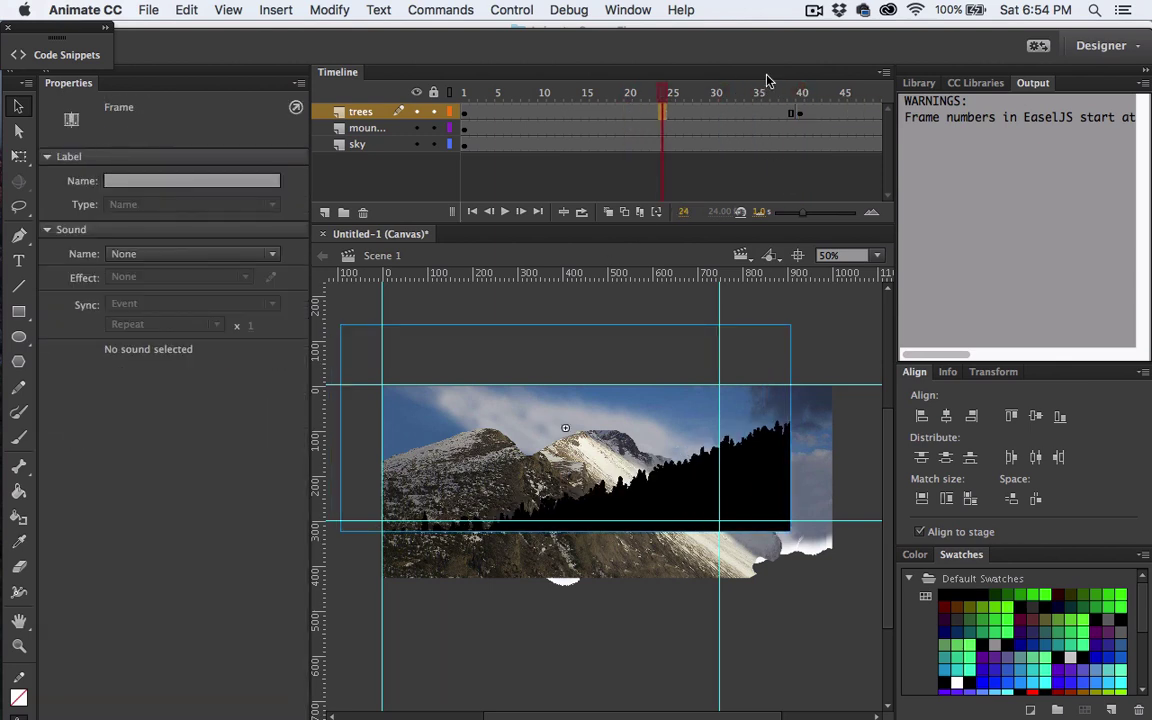
right_click(663, 116)
left_click(722, 163)
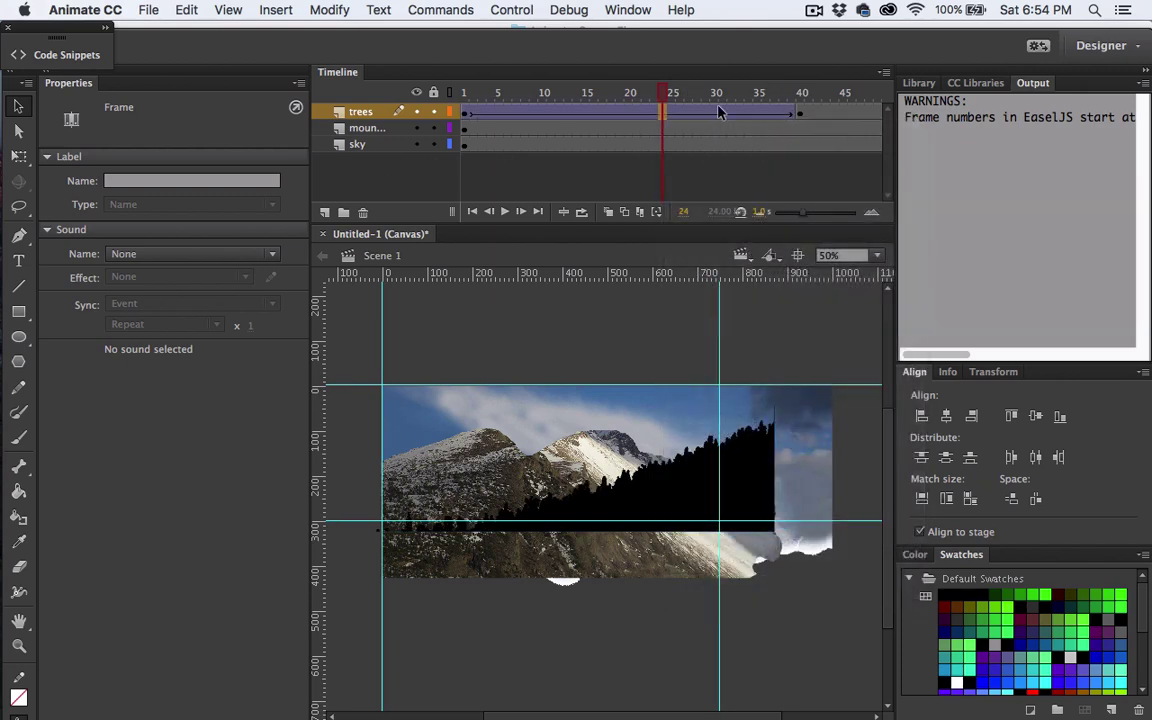
left_click_drag(670, 95, 365, 106)
key("super+shift+a")
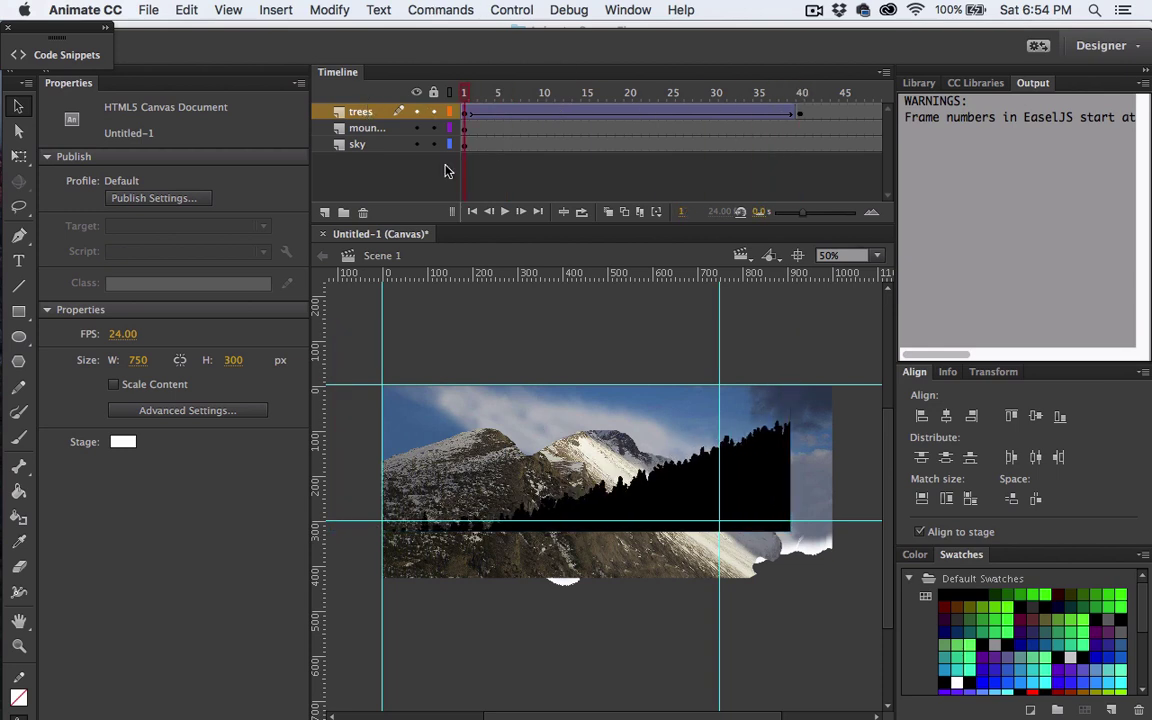
Step: Insert a keyframe at frame 40 on the mountain layer
left_click(379, 129)
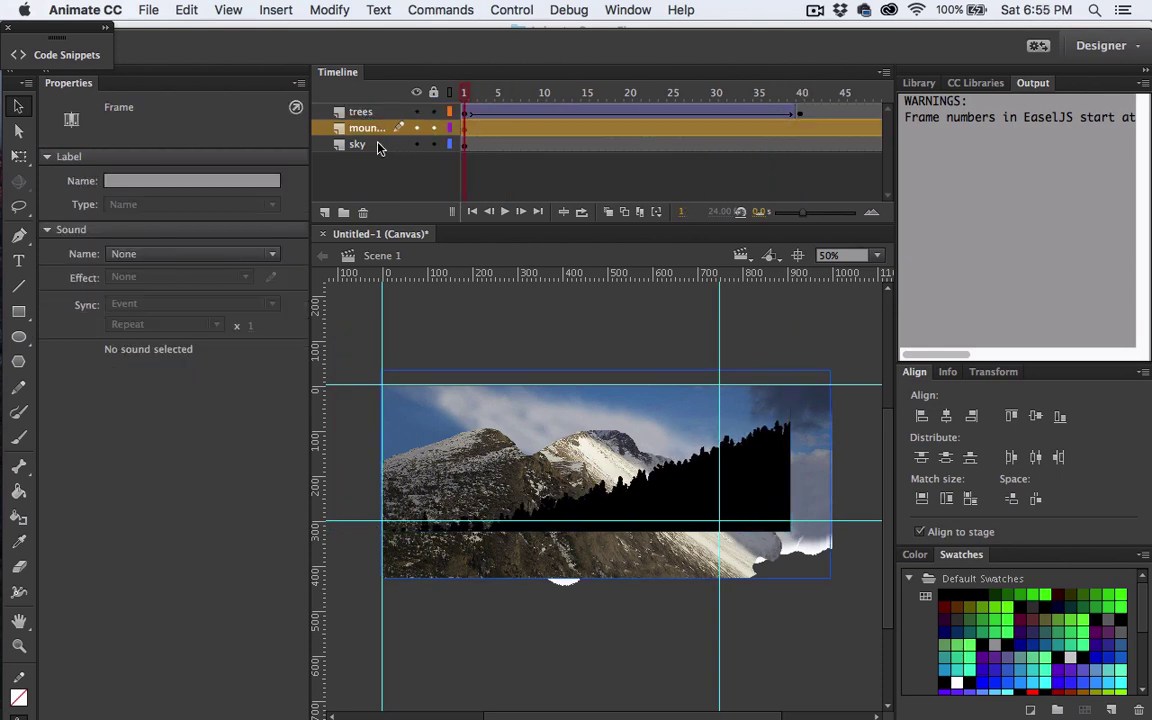
left_click(591, 495)
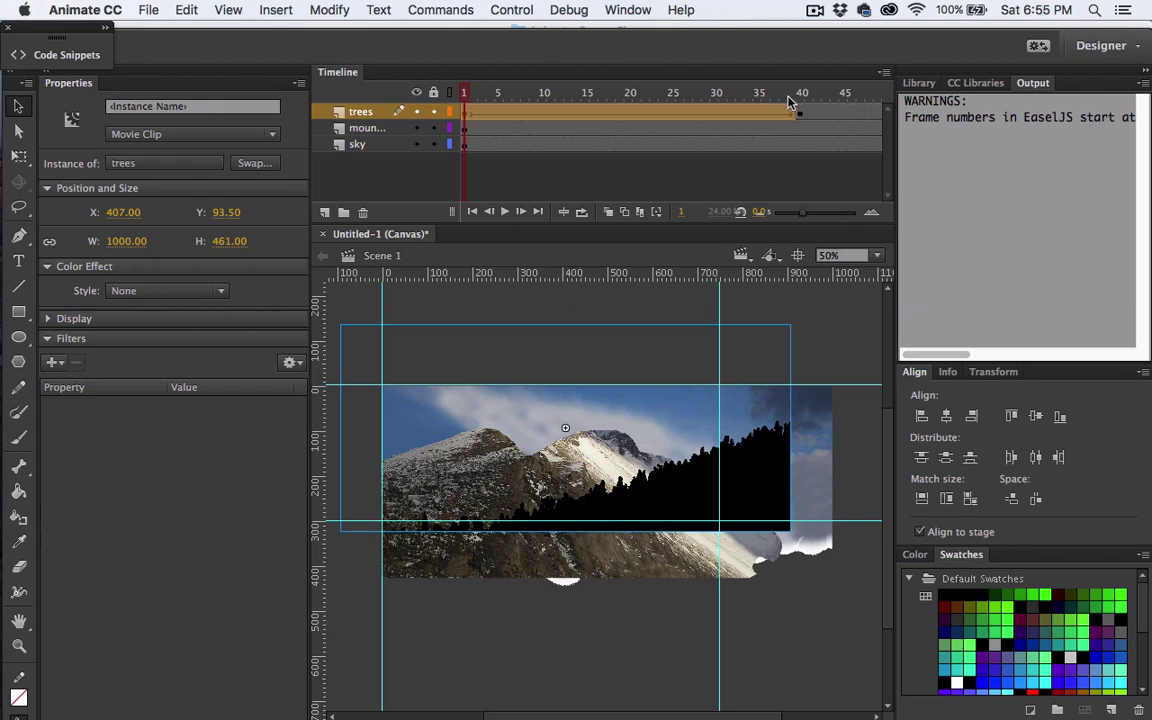
left_click(799, 130)
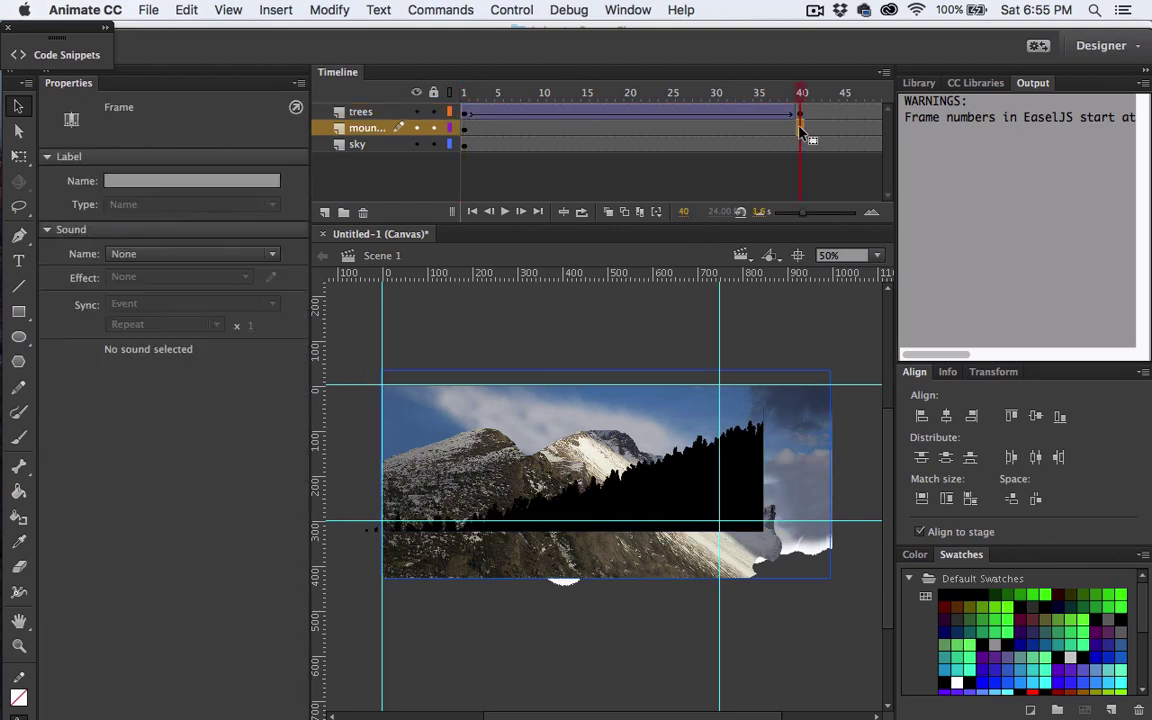
right_click(799, 130)
left_click(826, 271)
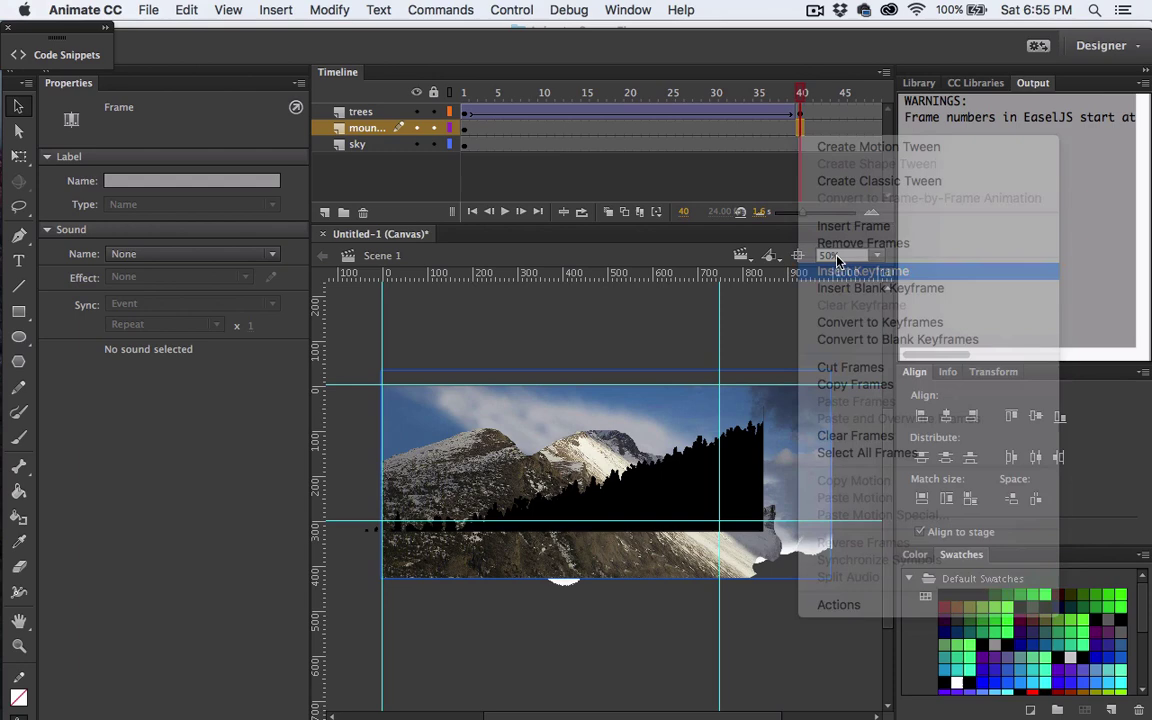
Step: Create a classic tween on the mountain layer between frames 1 and 40
left_click(632, 128)
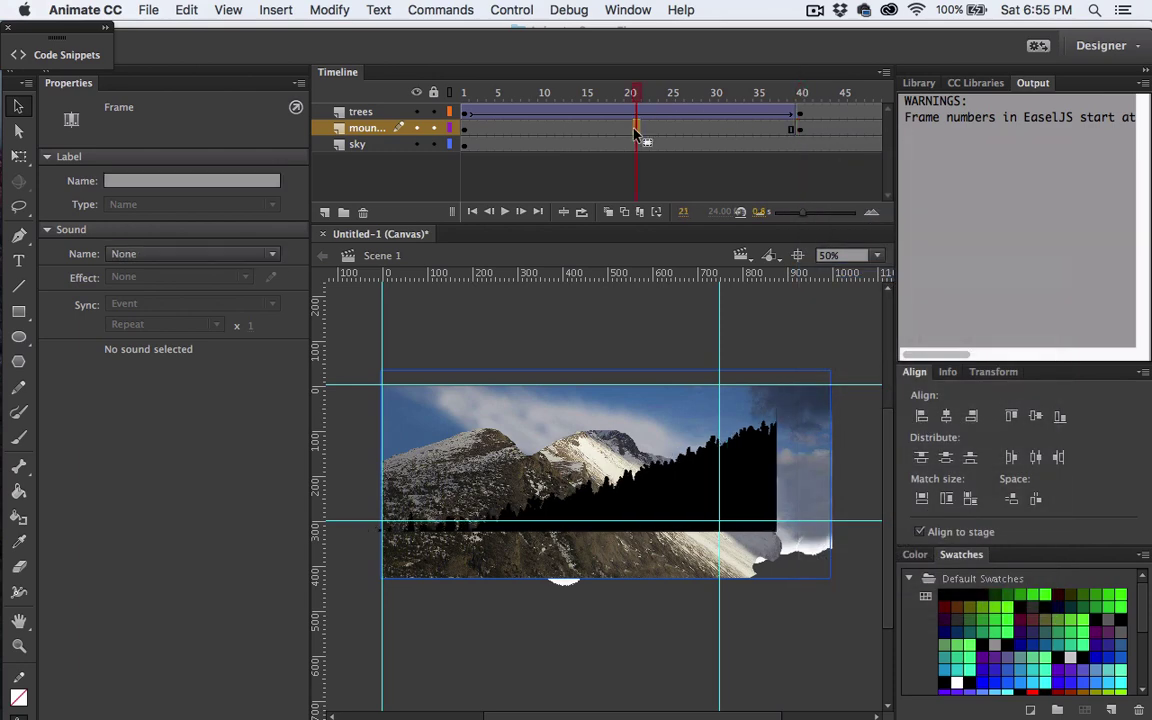
right_click(633, 128)
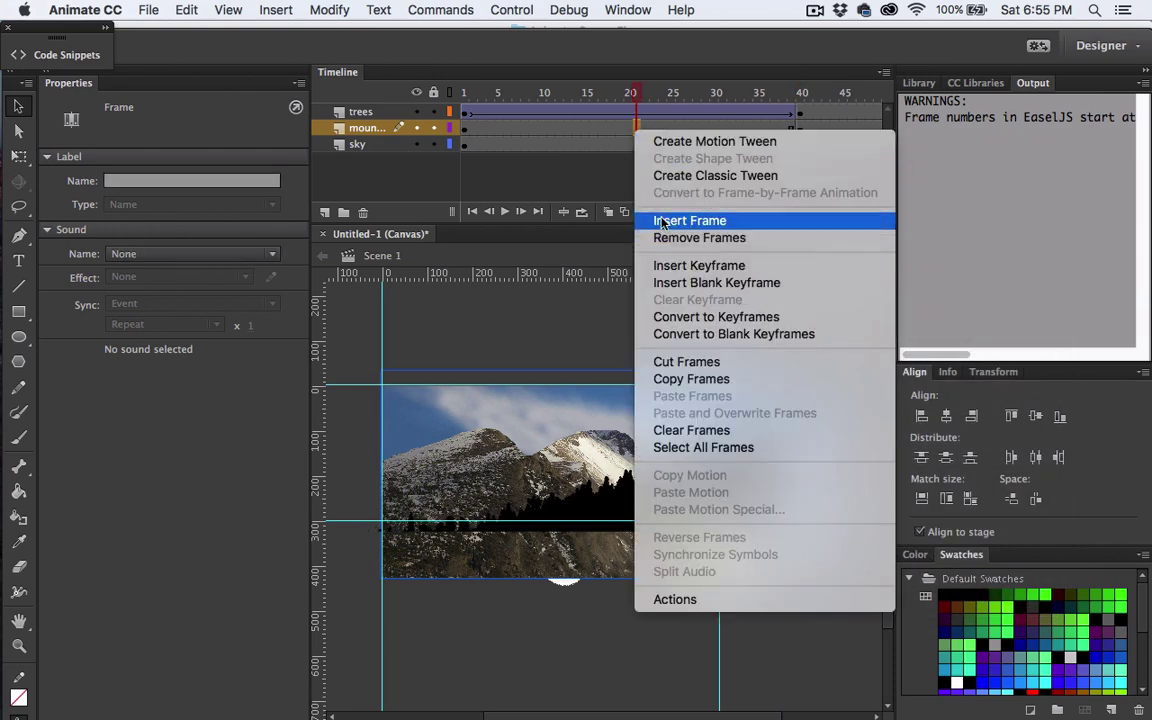
left_click(660, 175)
Step: Shift the mountain artwork 40 px left at the frame 40 keyframe
left_click_drag(640, 93, 794, 91)
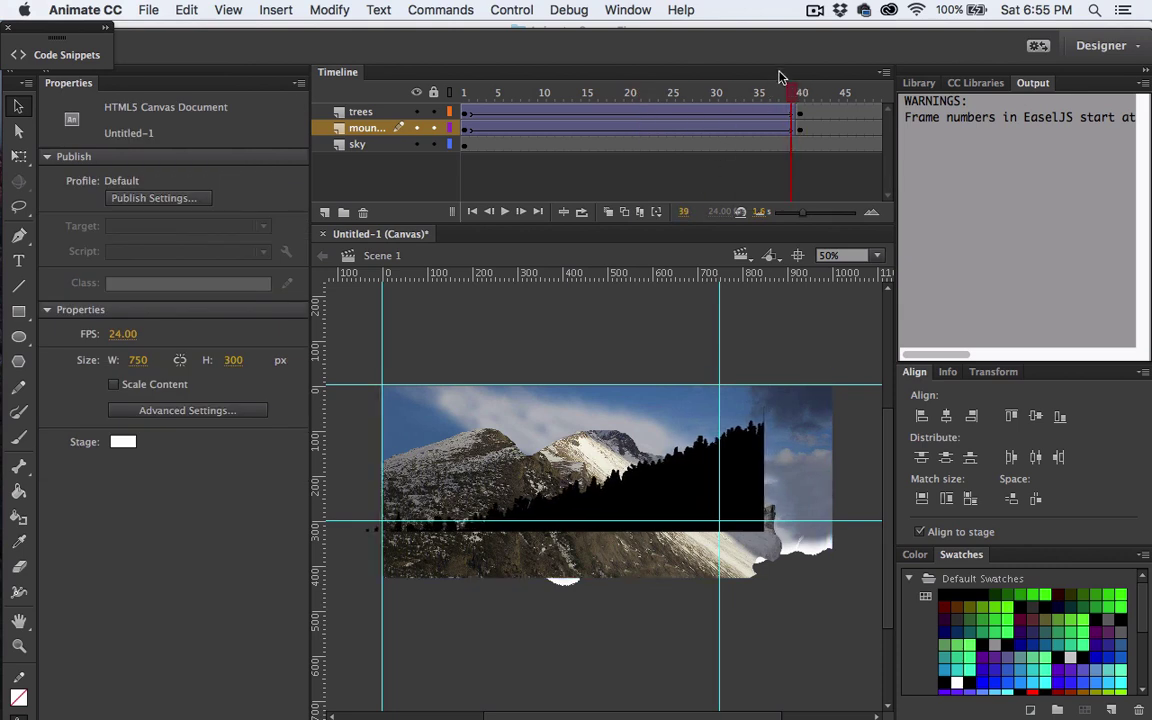
left_click(801, 92)
left_click(603, 483)
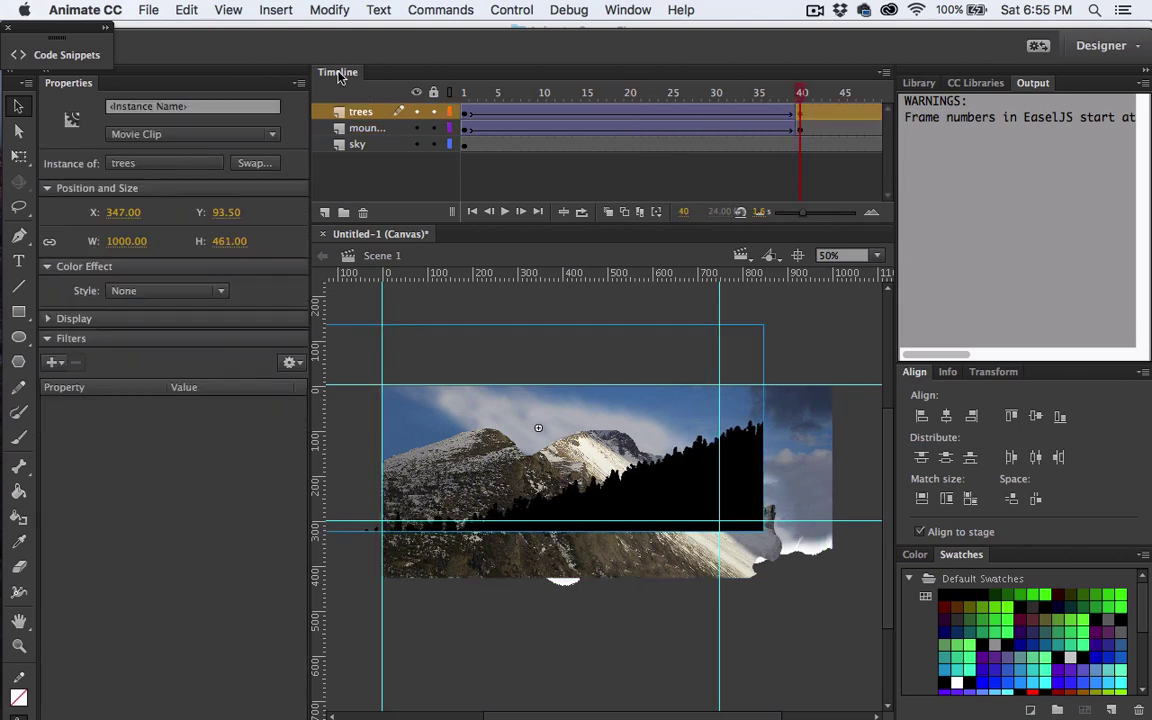
left_click(345, 129)
key("shift+Left")
key("shift+Left")
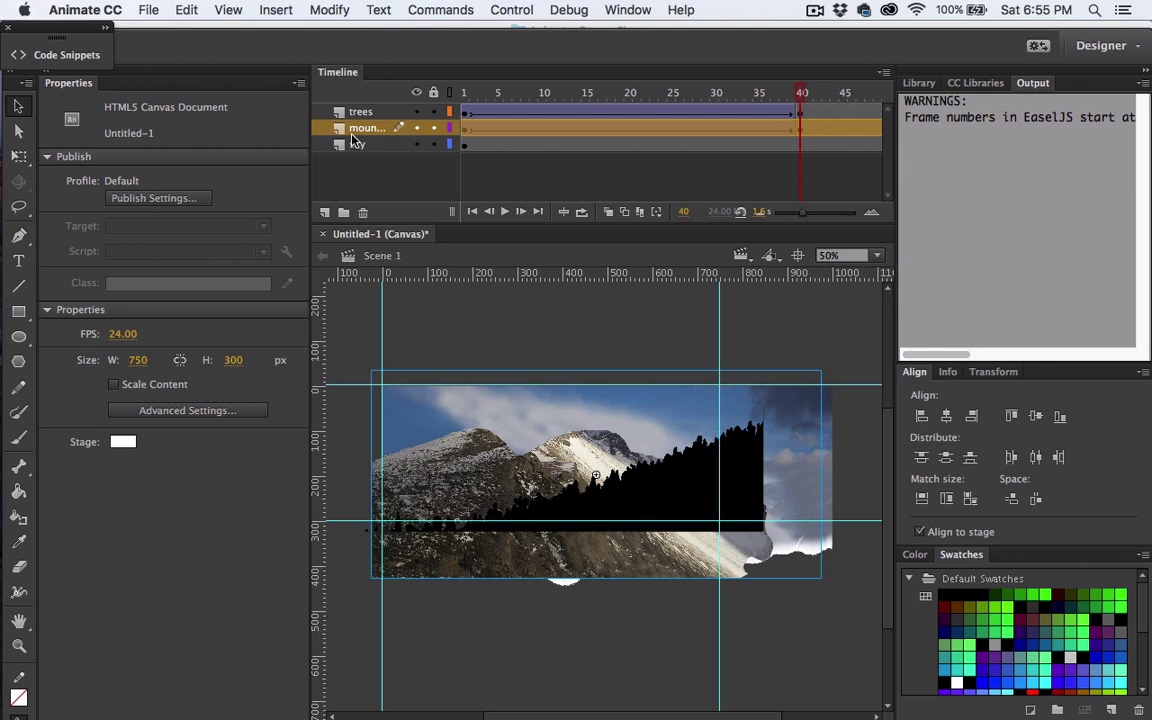
key("shift+Left")
key("shift+Left")
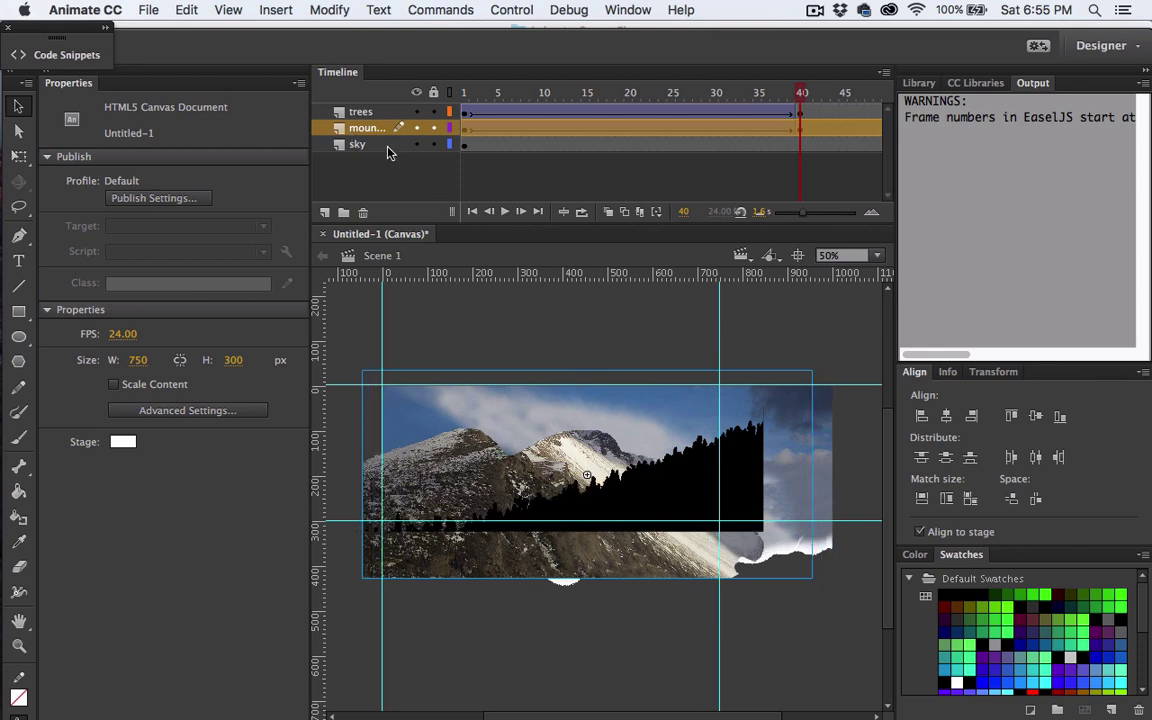
Step: Insert a keyframe at frame 40 on the sky layer and shift the sky 10 px left there
left_click(389, 149)
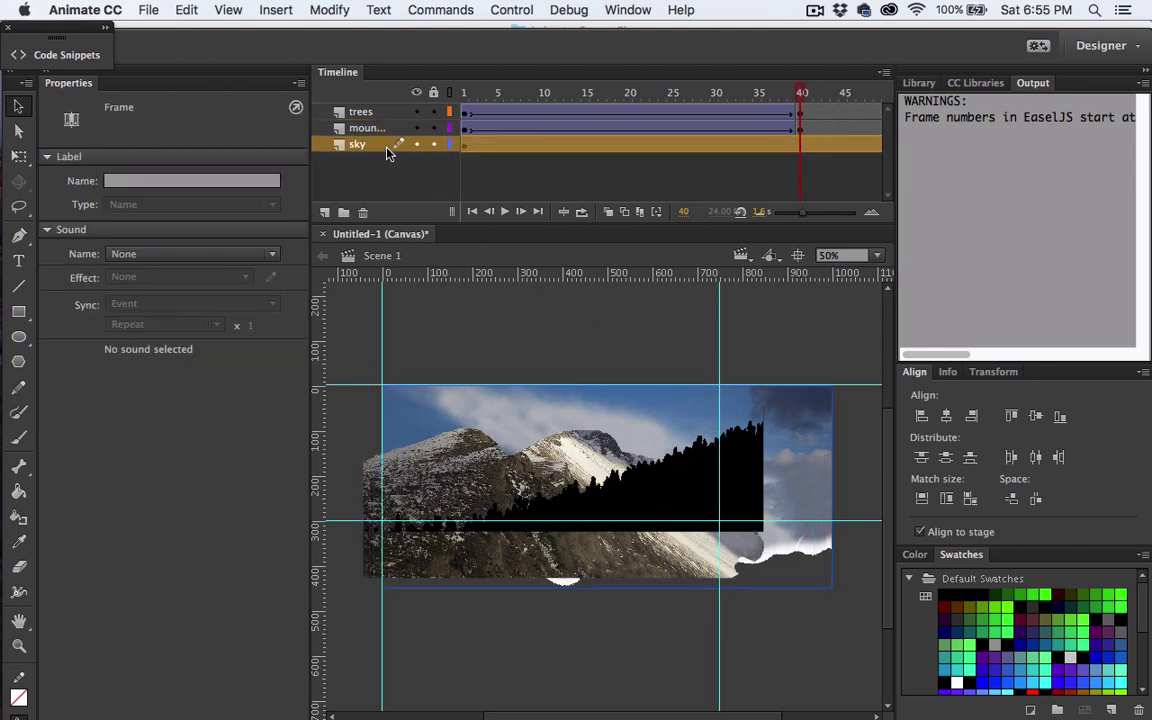
left_click(799, 150)
right_click(801, 150)
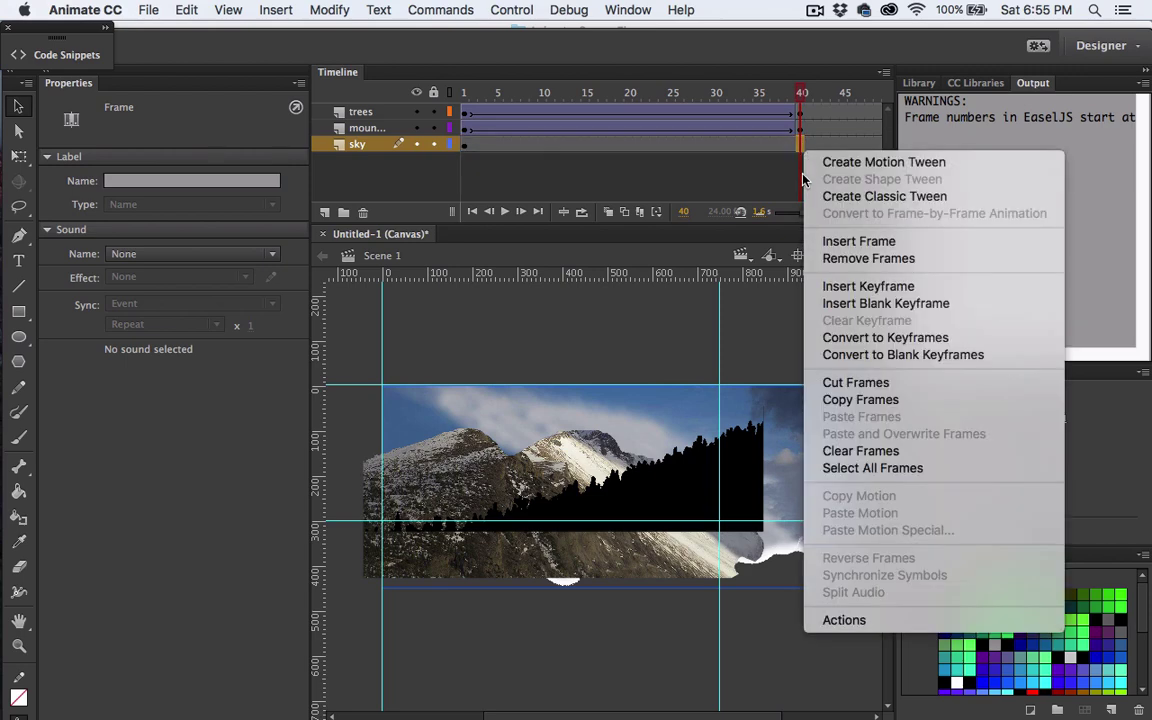
left_click(830, 288)
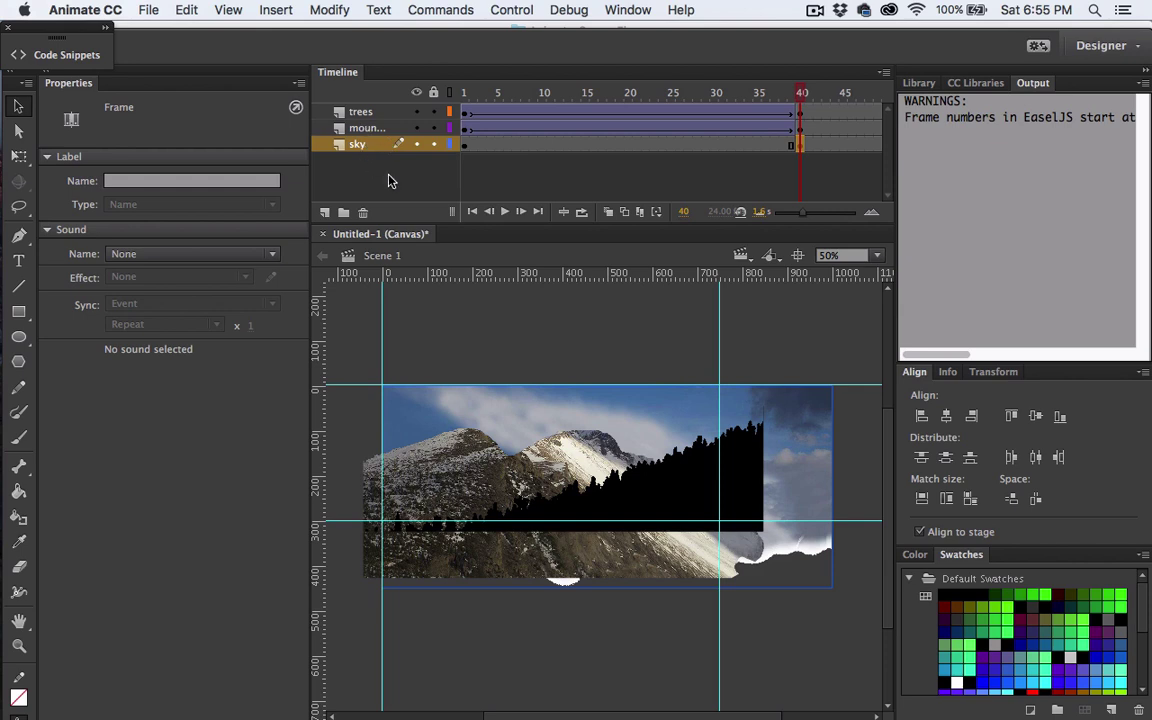
key("shift+Left")
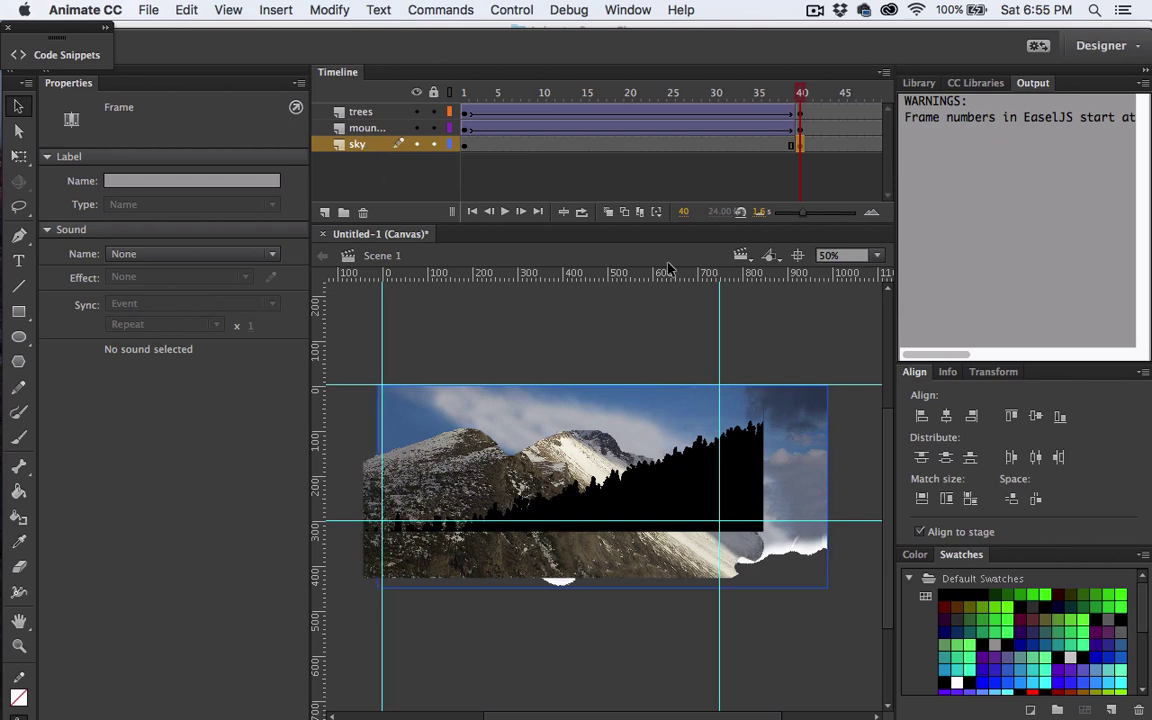
Step: Create a classic tween on the sky layer between frames 1 and 40 and test the movie in the browser
left_click_drag(801, 93, 702, 93)
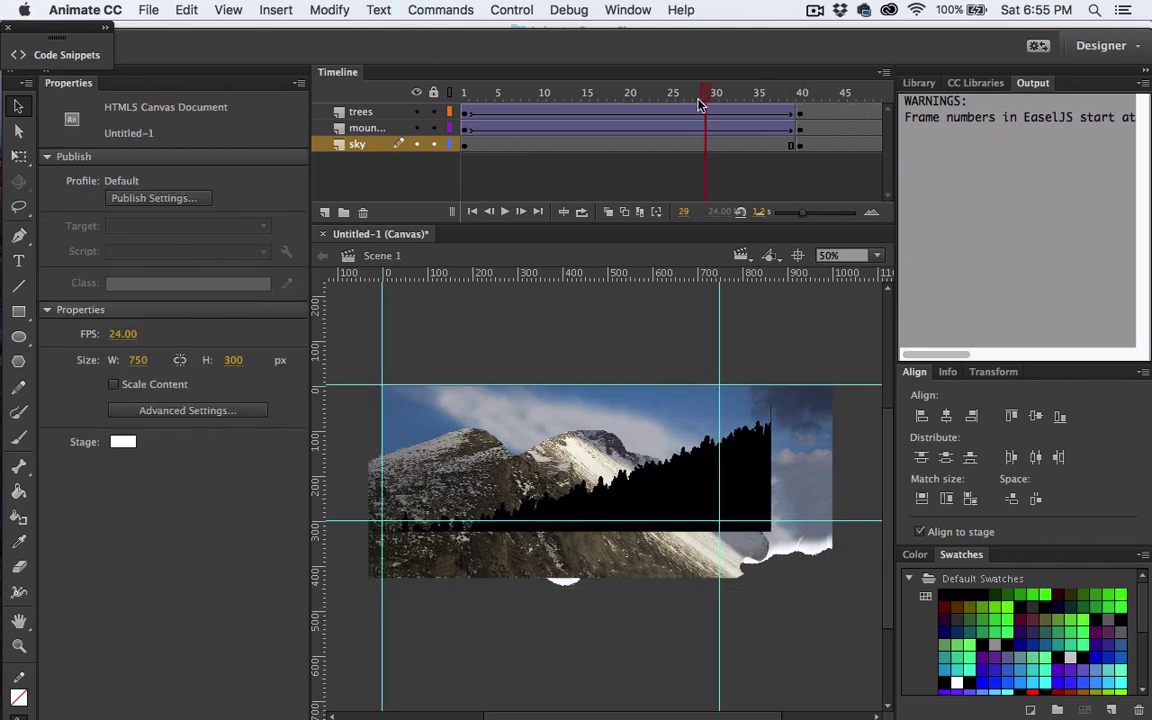
left_click(645, 145)
right_click(642, 145)
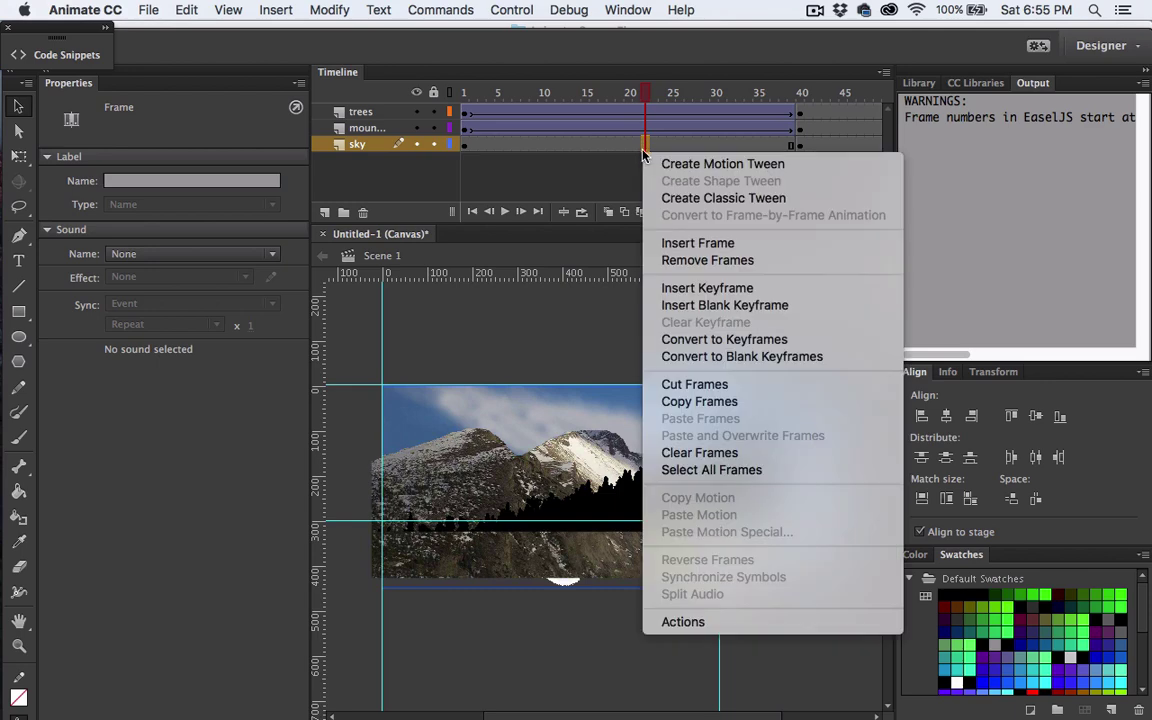
left_click(685, 201)
left_click(511, 10)
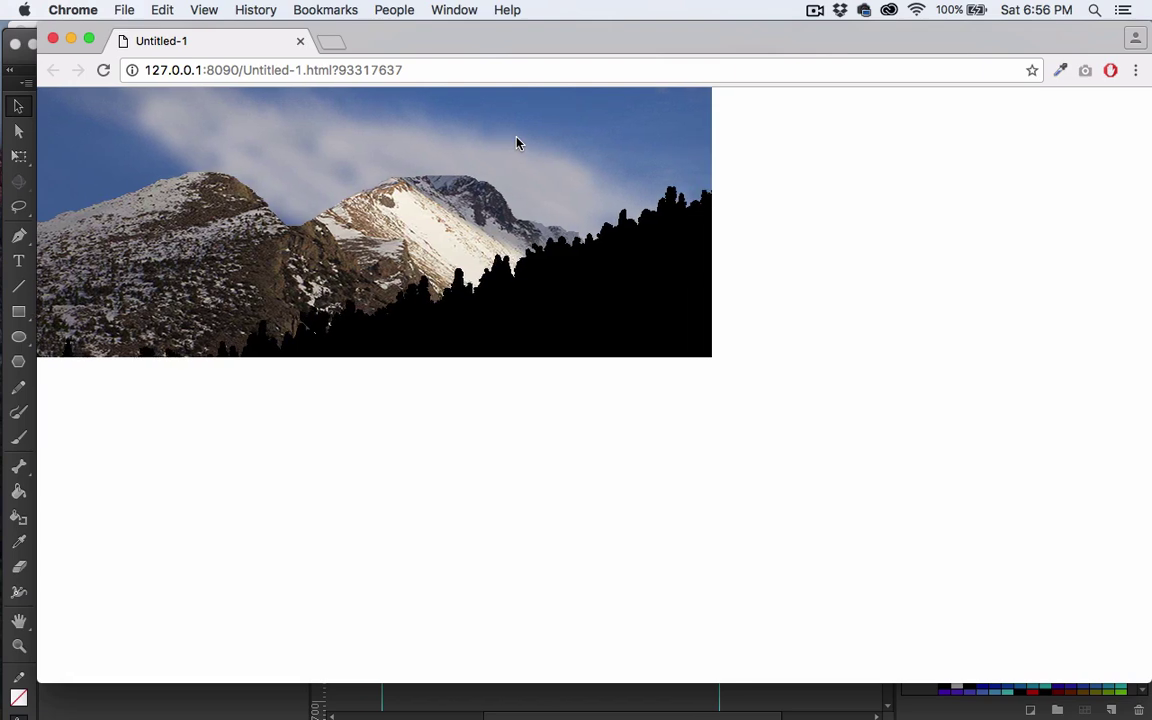
Step: Close the browser preview and save the document as mountainDemo in the MountainDemo folder in Animate Document (*.fla) format
left_click(53, 39)
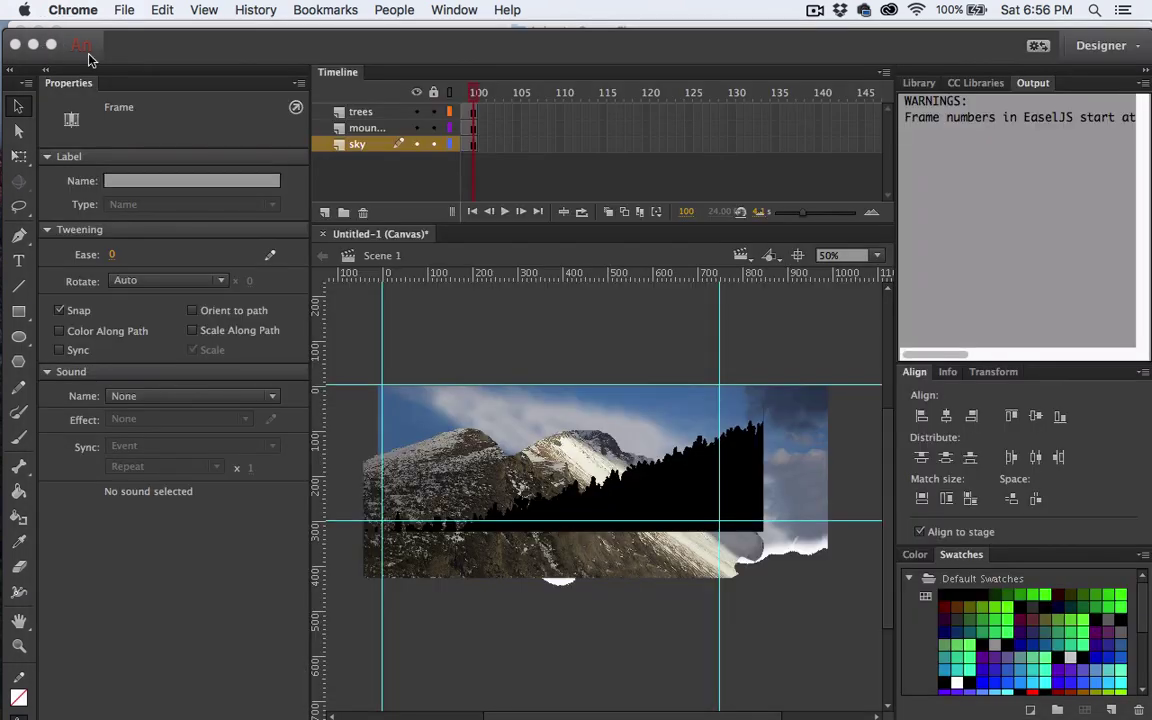
left_click(435, 55)
left_click_drag(432, 45, 428, 42)
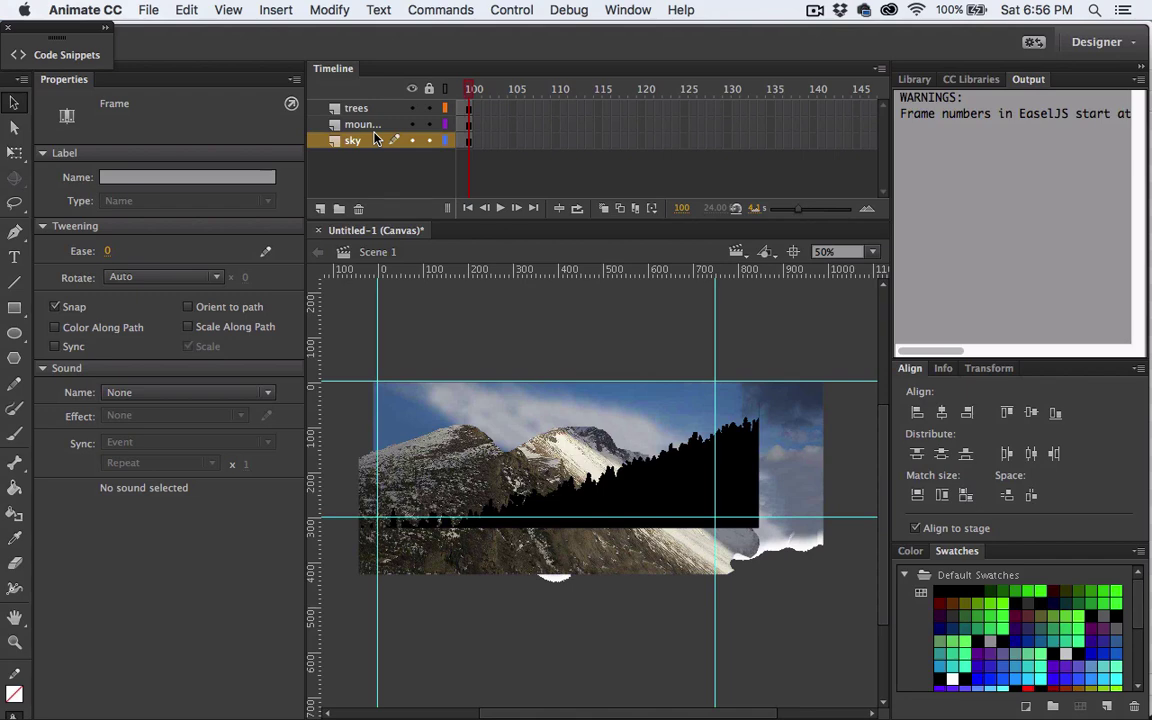
key("super+s")
type("mou")
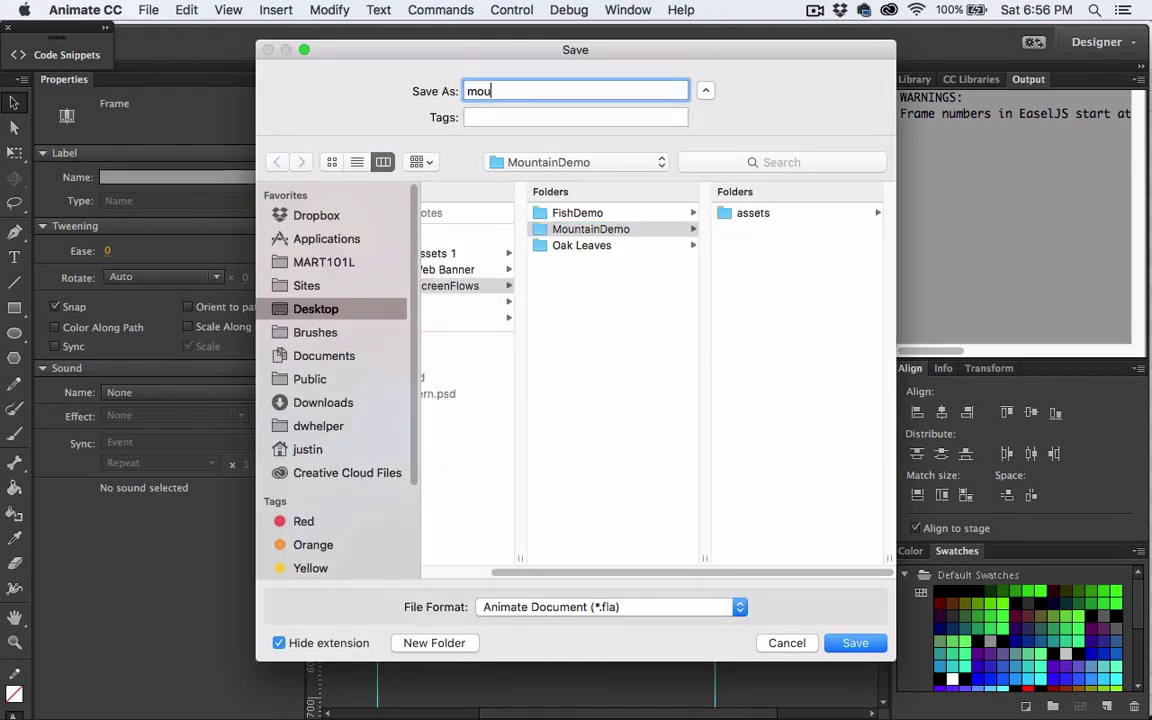
type("ntainDemo")
key("Return")
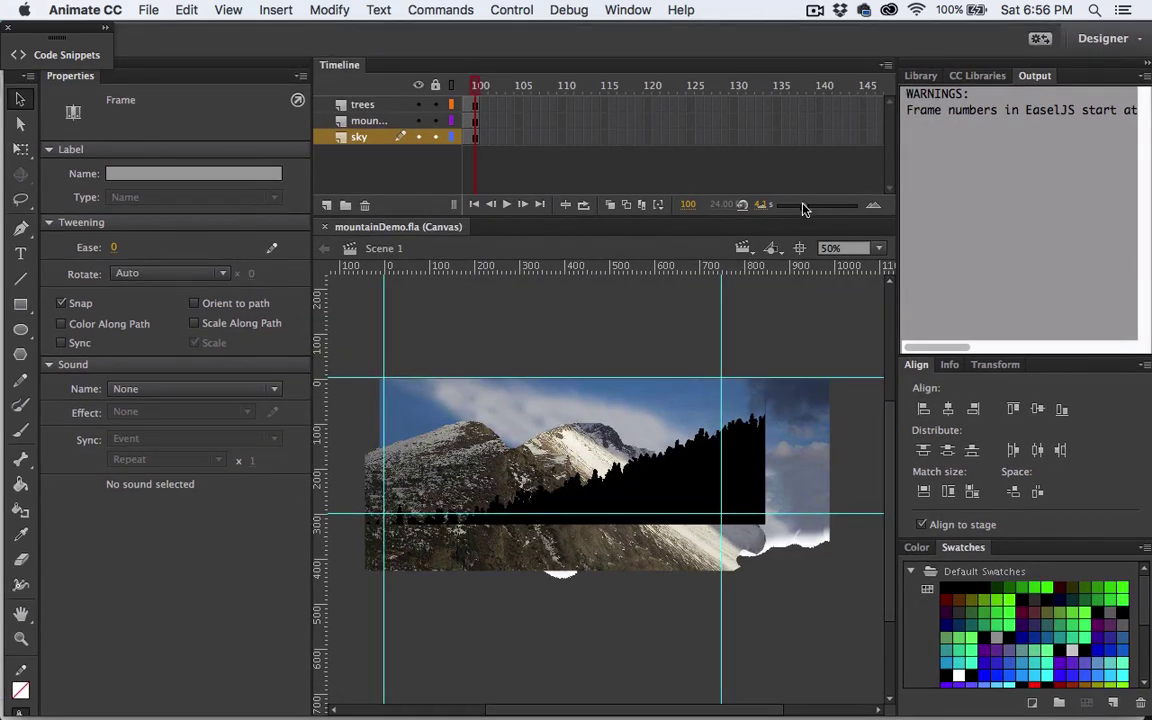
Step: Scrub through the tweened layers from the start of the timeline and park the playhead on frame 40
mouse_move(802, 208)
left_mouse_down()
mouse_move(849, 205)
mouse_move(822, 204)
left_mouse_up()
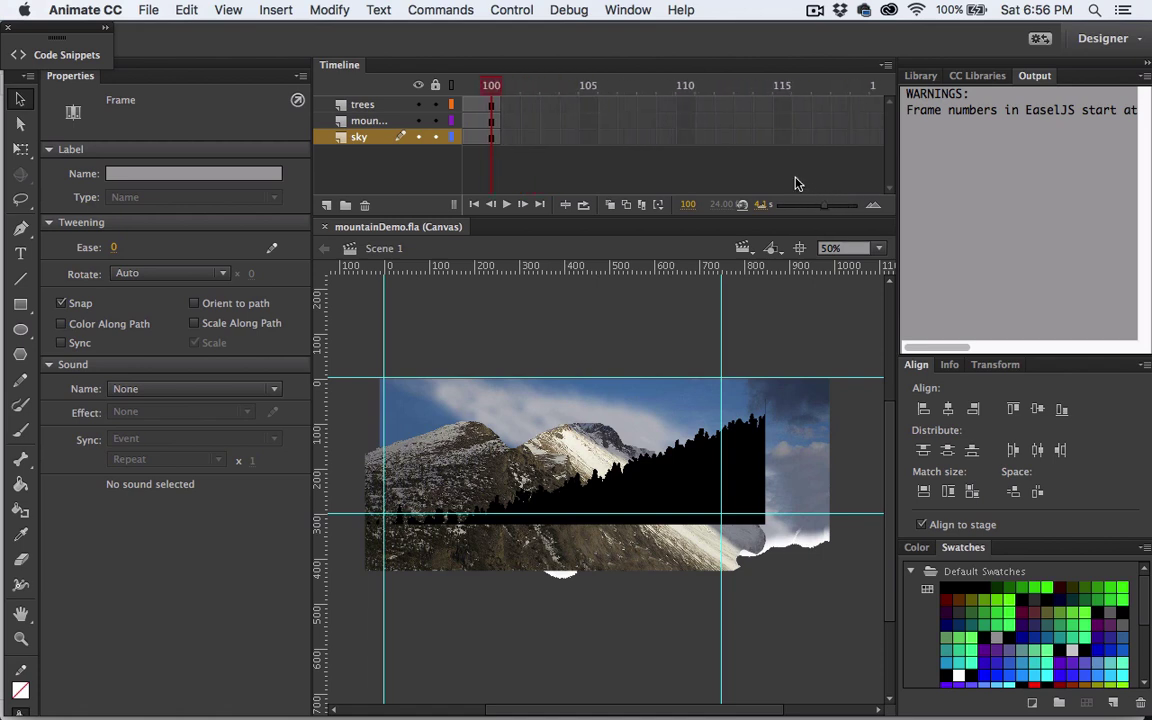
scroll(797, 183, "left", 10)
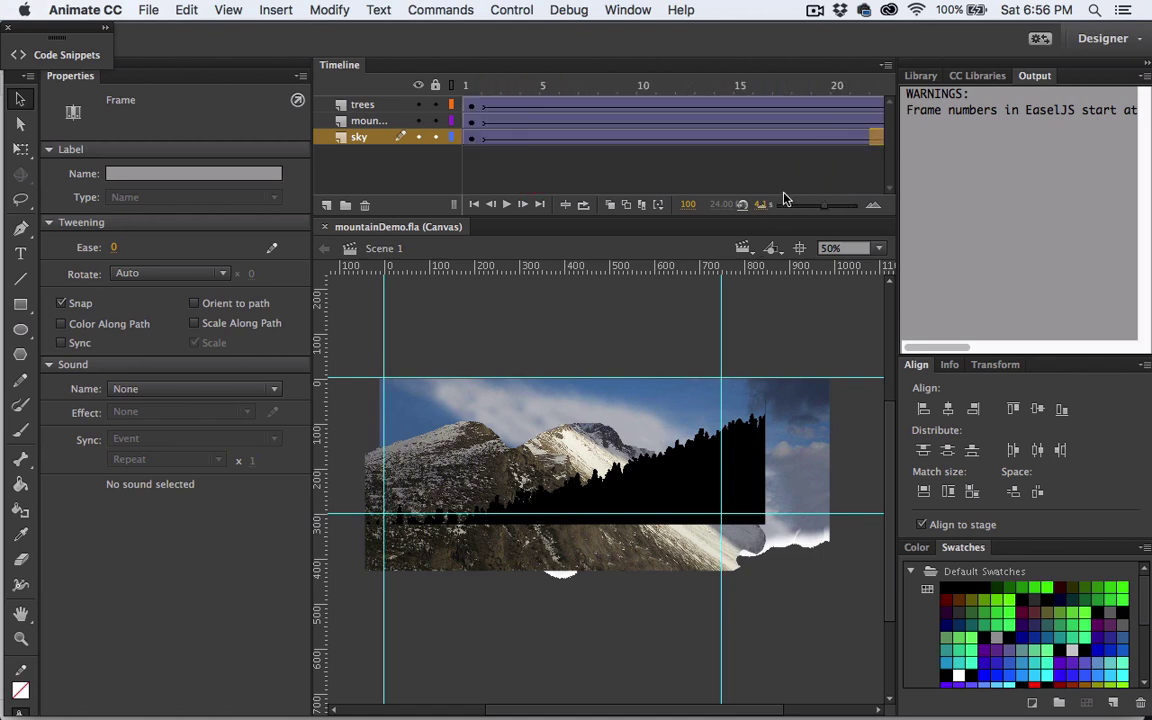
left_click_drag(824, 205, 810, 205)
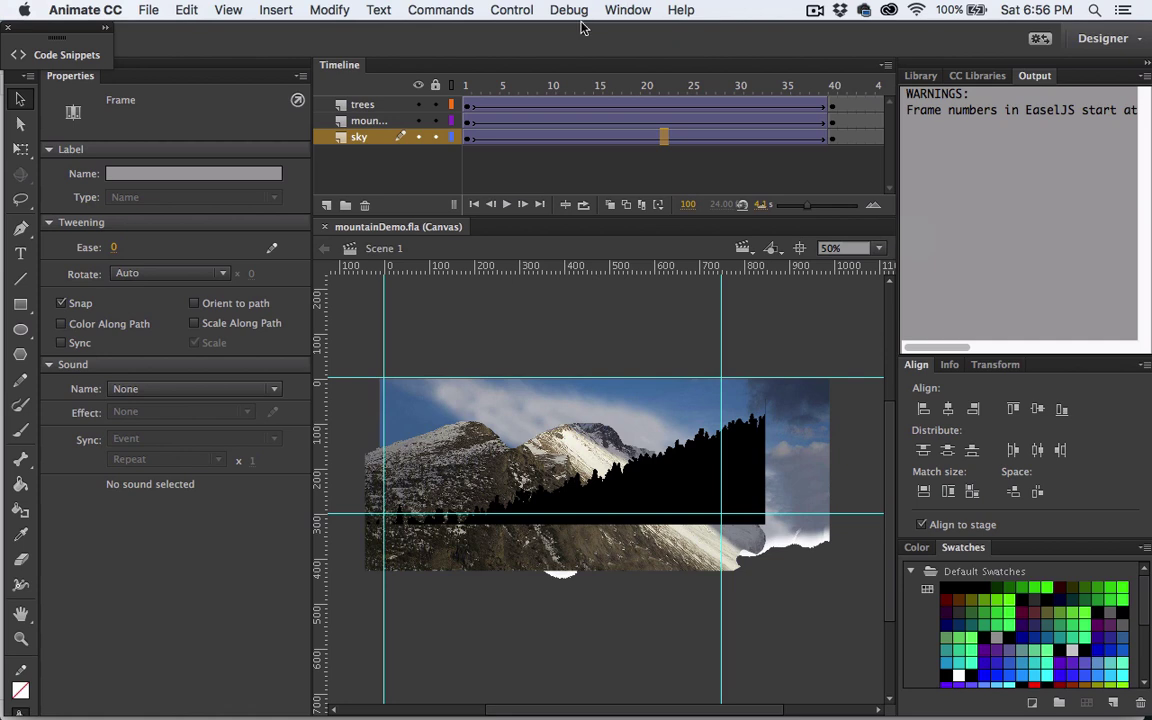
left_click(516, 85)
left_click_drag(516, 85, 834, 73)
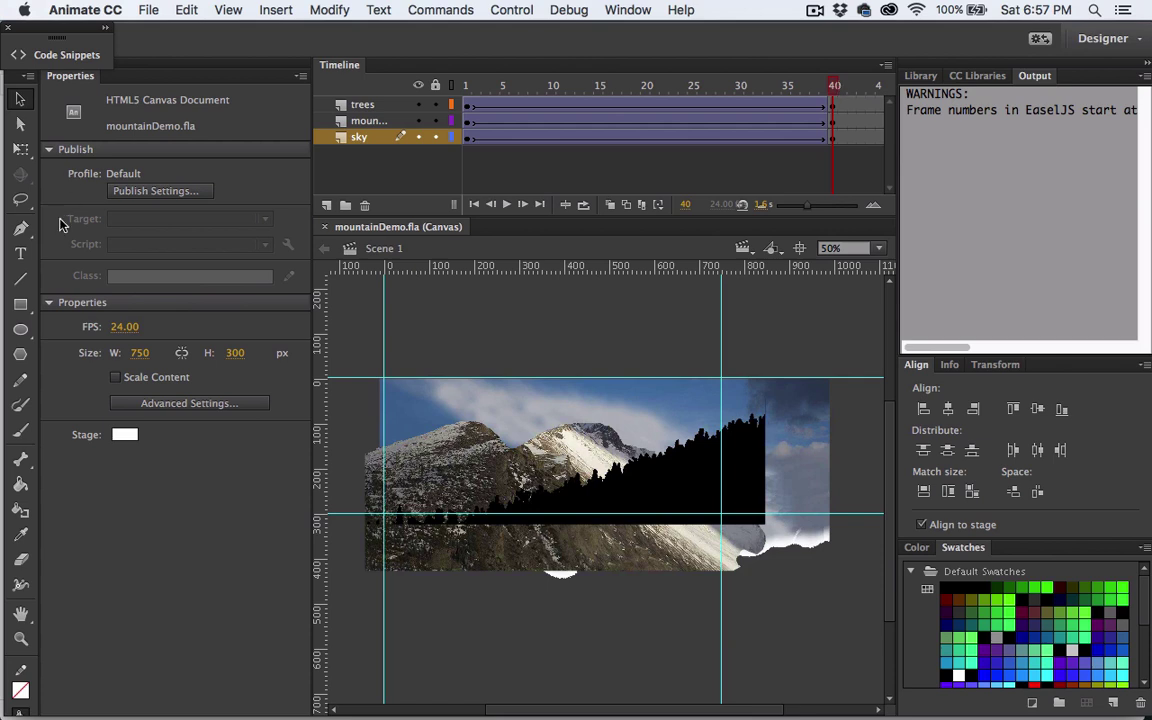
Step: Add a new layer above the trees layer and name it text
left_click(327, 206)
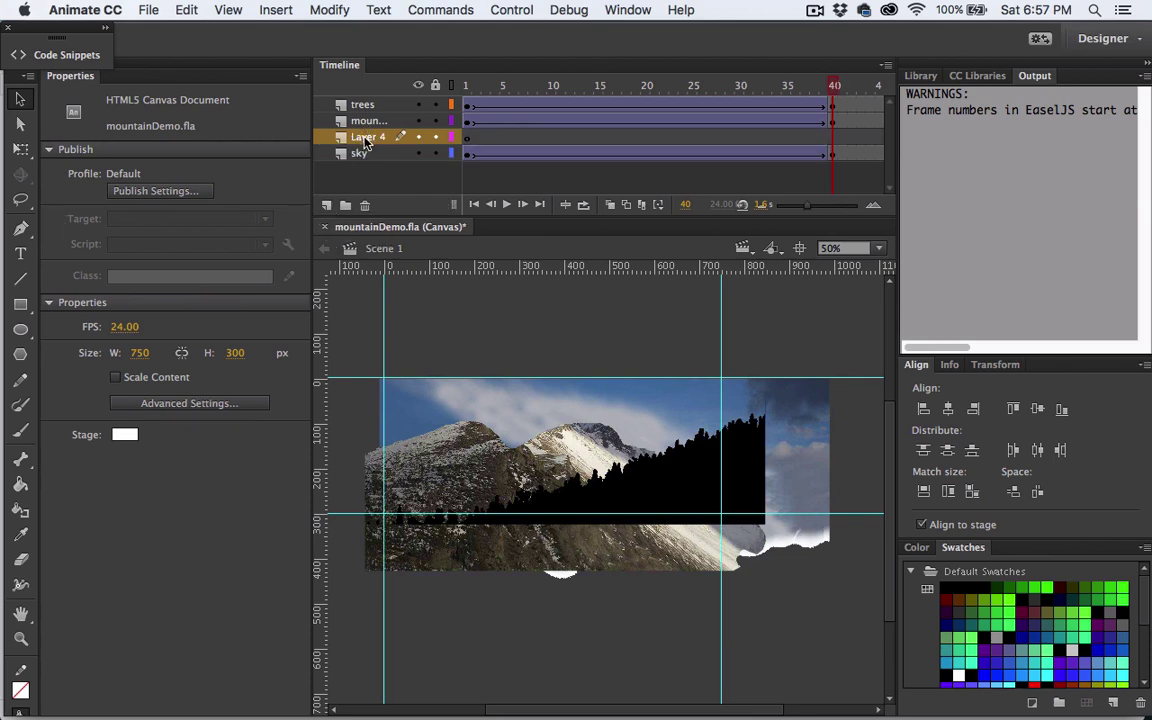
left_click_drag(366, 143, 368, 110)
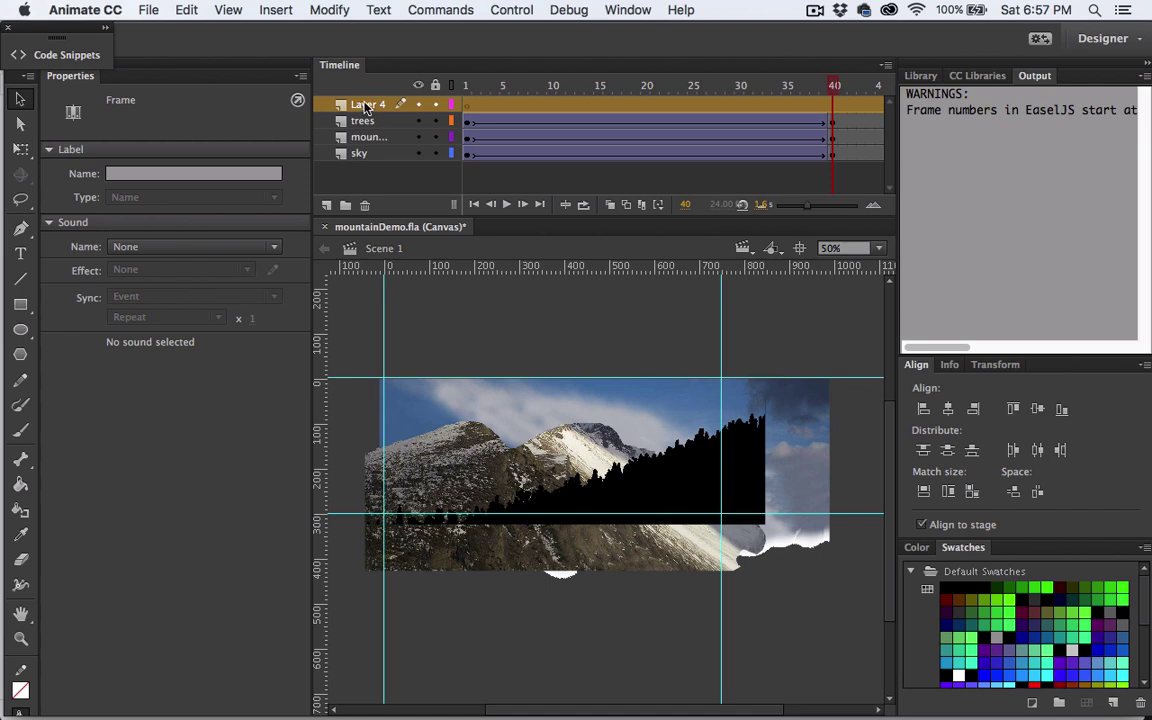
double_click(366, 105)
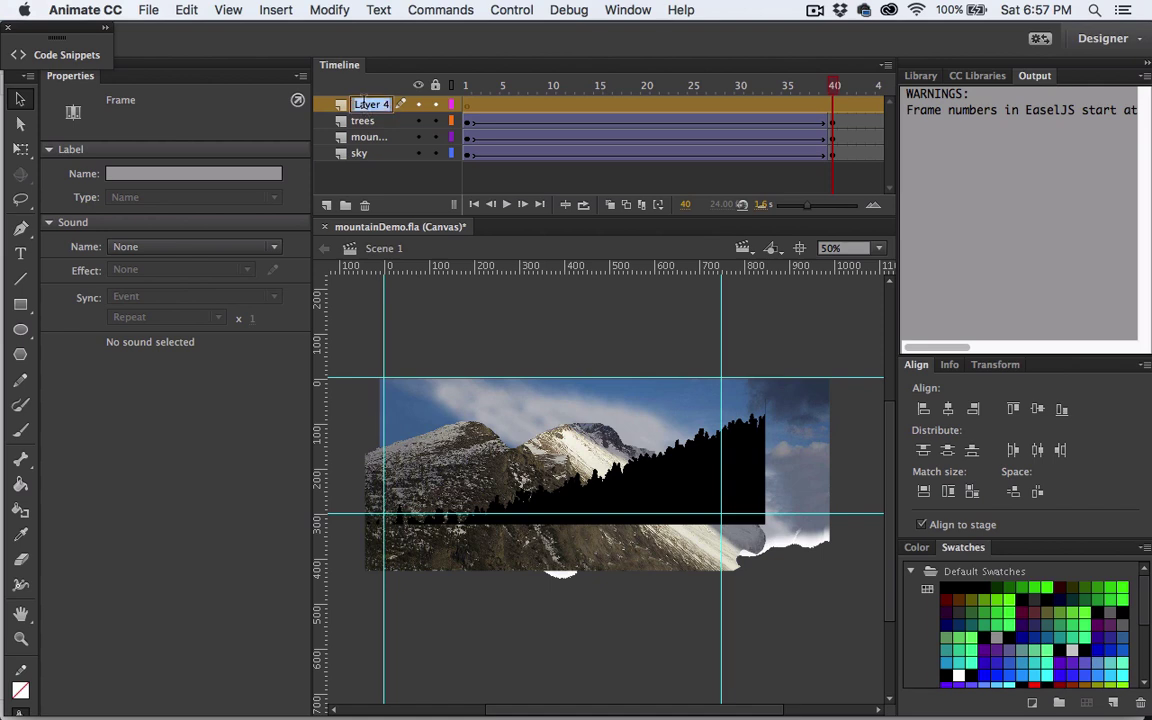
type("text")
key("Return")
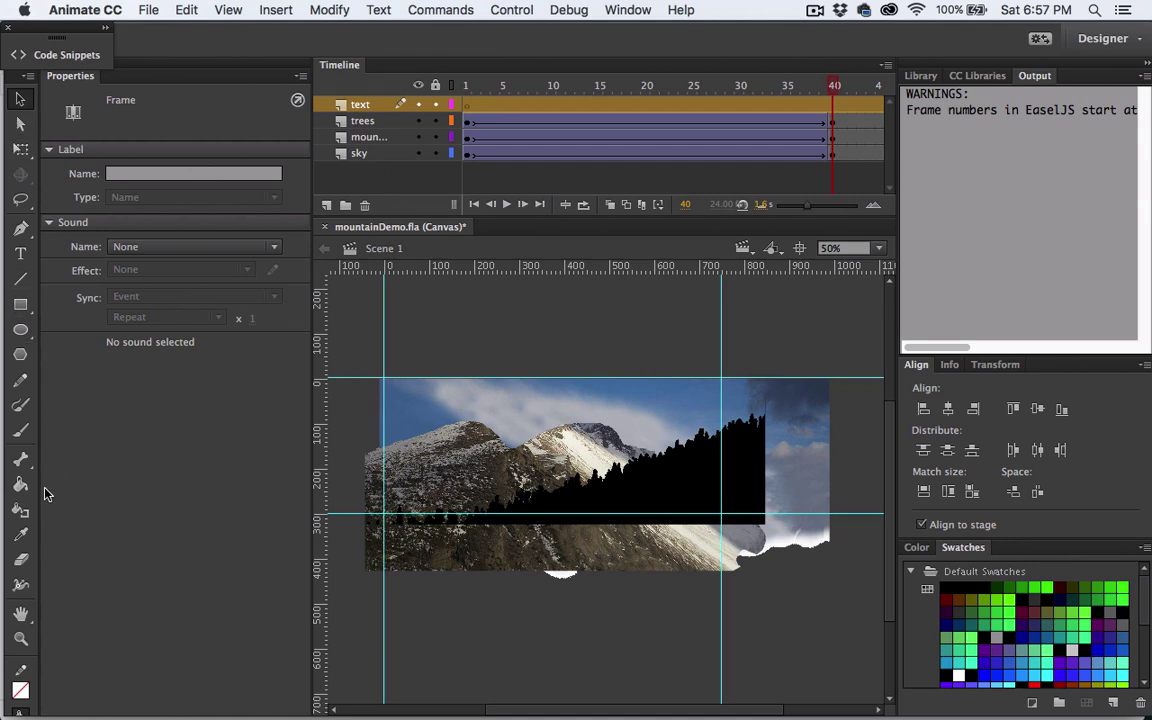
left_click(20, 256)
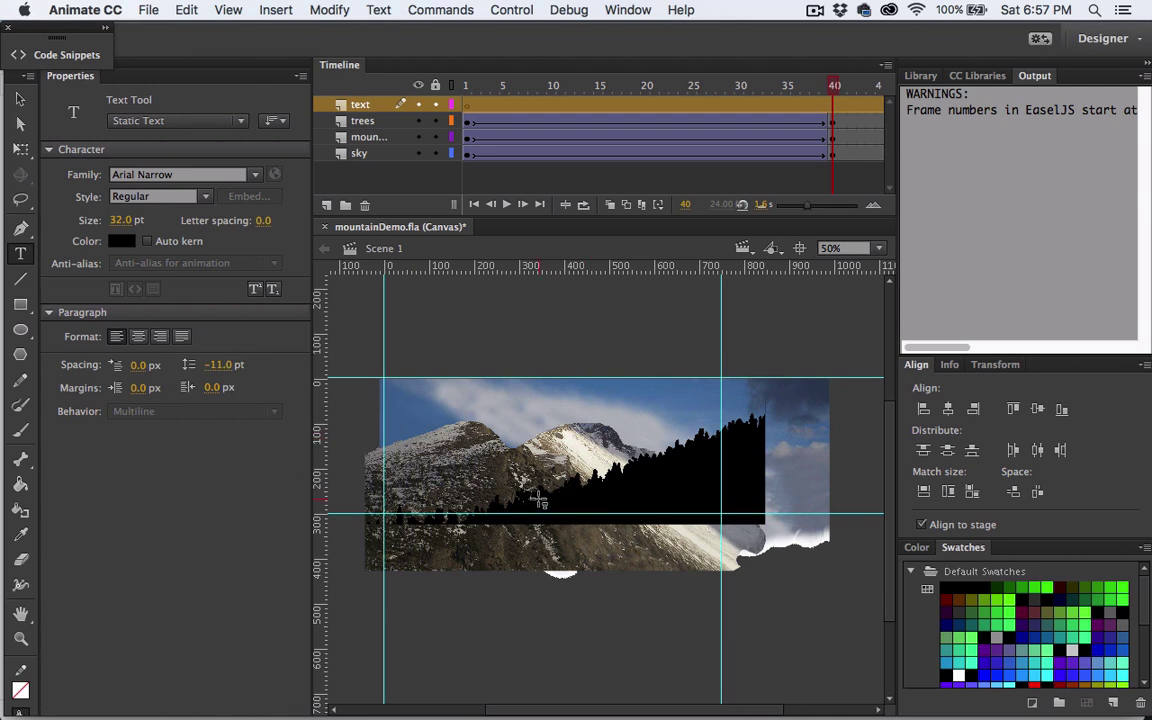
left_click_drag(524, 490, 733, 538)
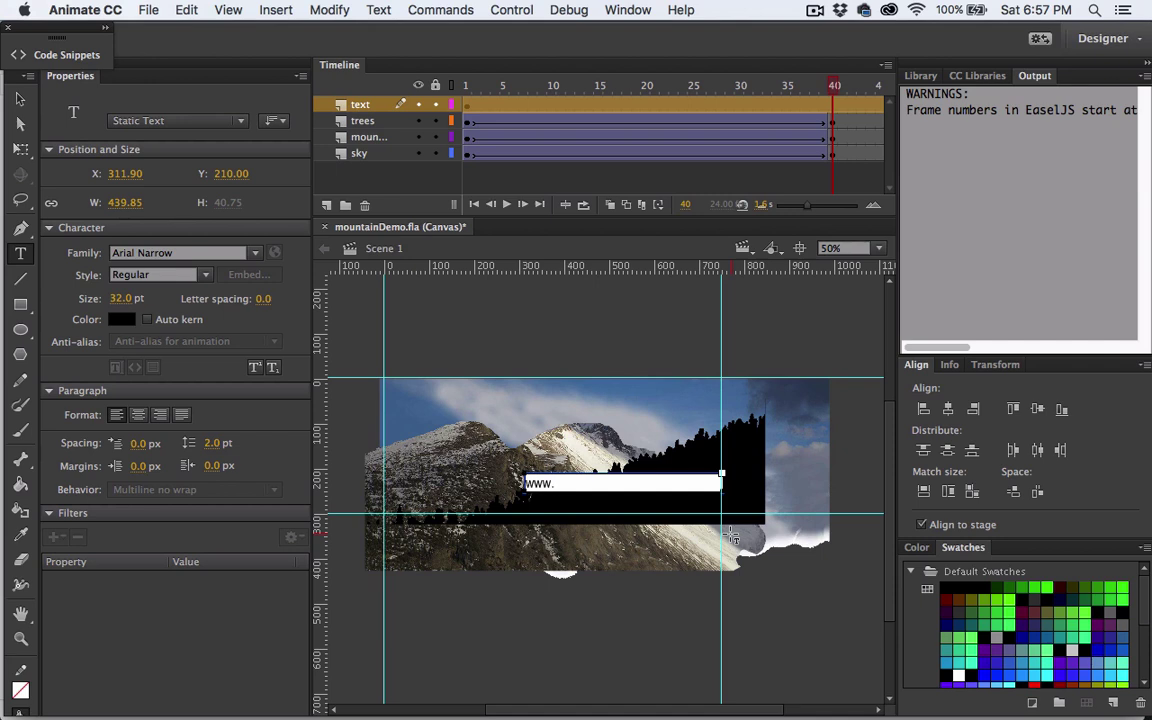
type("www.mountainproject.com")
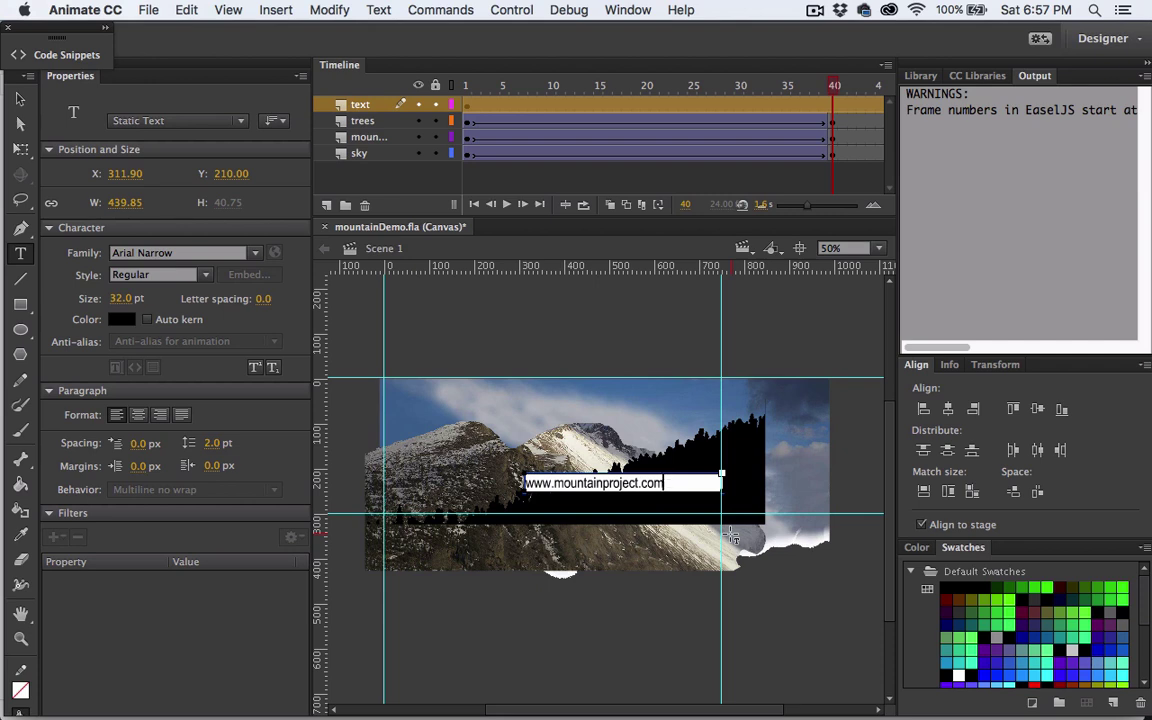
left_click(20, 98)
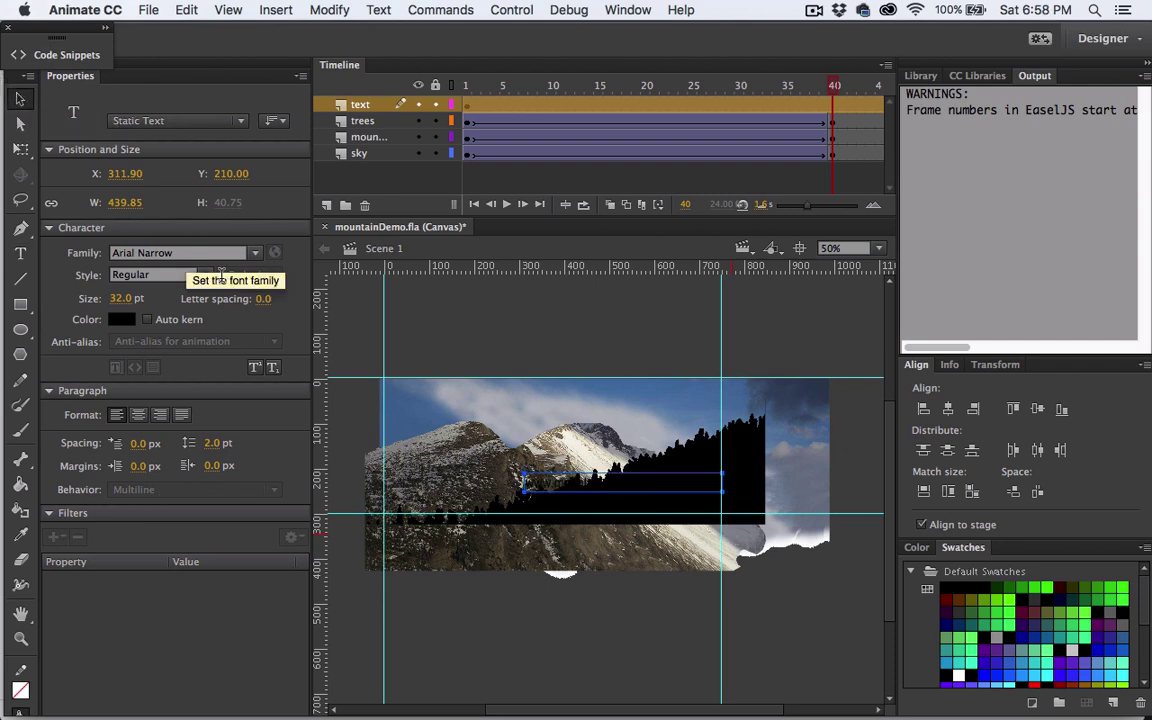
Step: Shift the web address text to about X 380, Y 229 over the dark trees and color it white
mouse_move(571, 484)
left_mouse_down()
mouse_move(597, 500)
mouse_move(587, 488)
left_mouse_up()
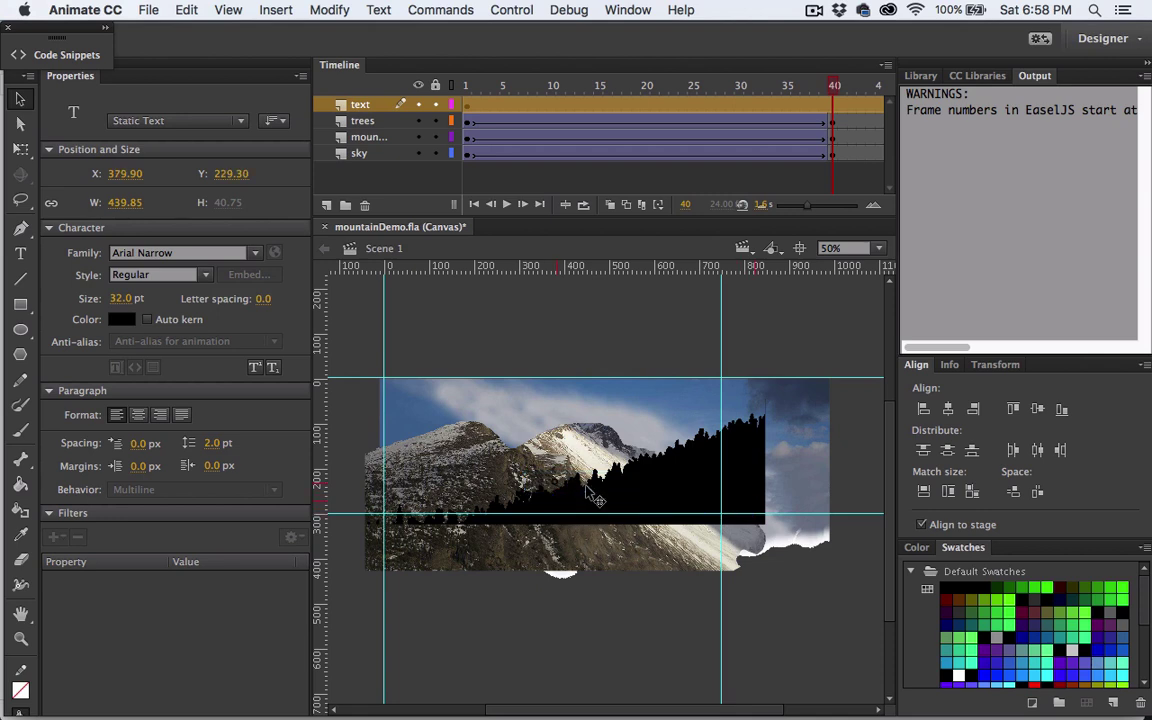
left_click(121, 319)
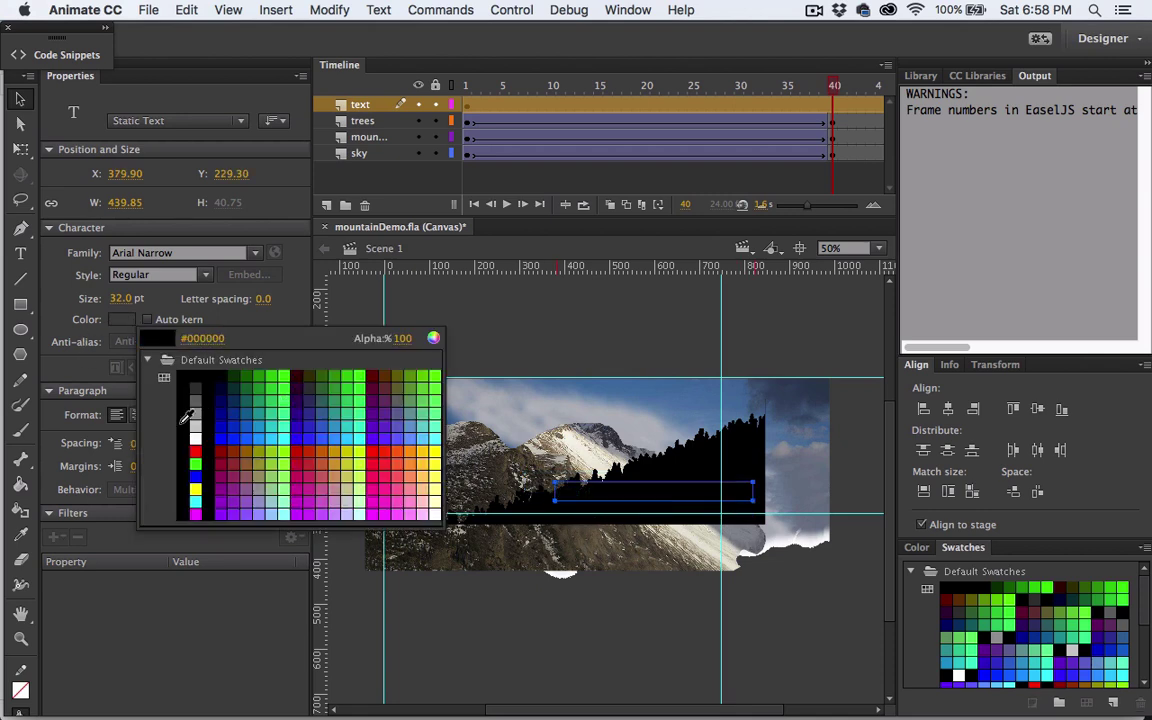
left_click(194, 437)
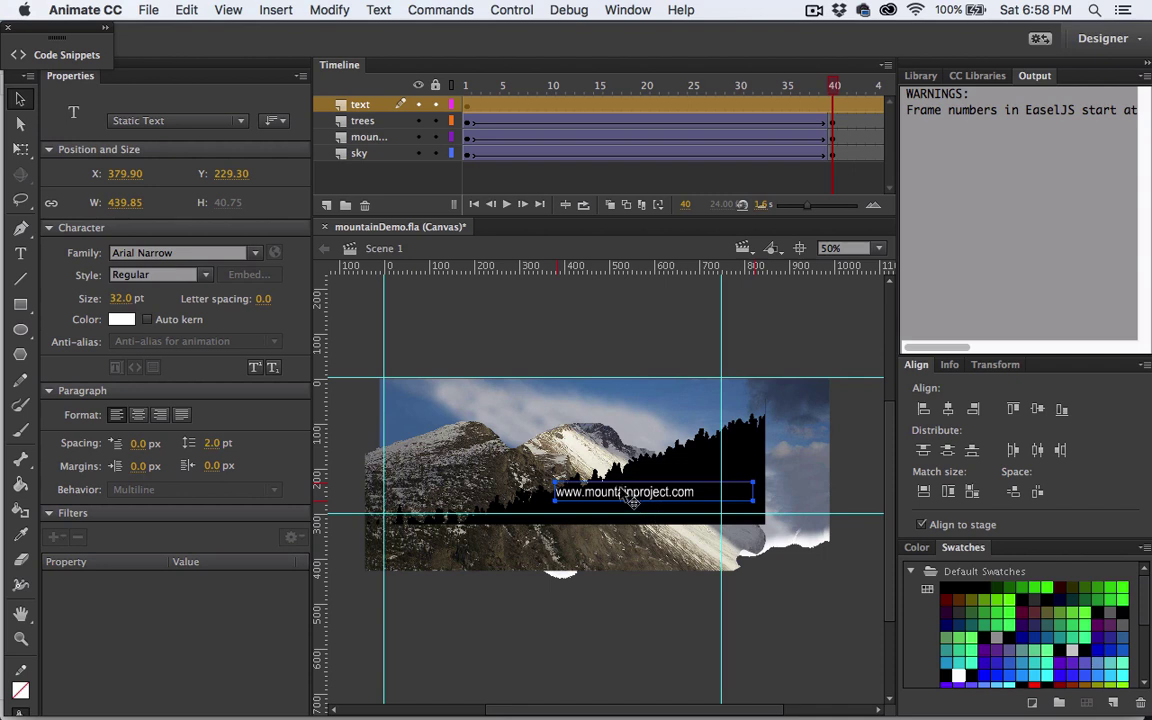
Step: Reposition the web address text to about X 430, Y 243, near the lower edge of the stage
left_click_drag(632, 500, 650, 508)
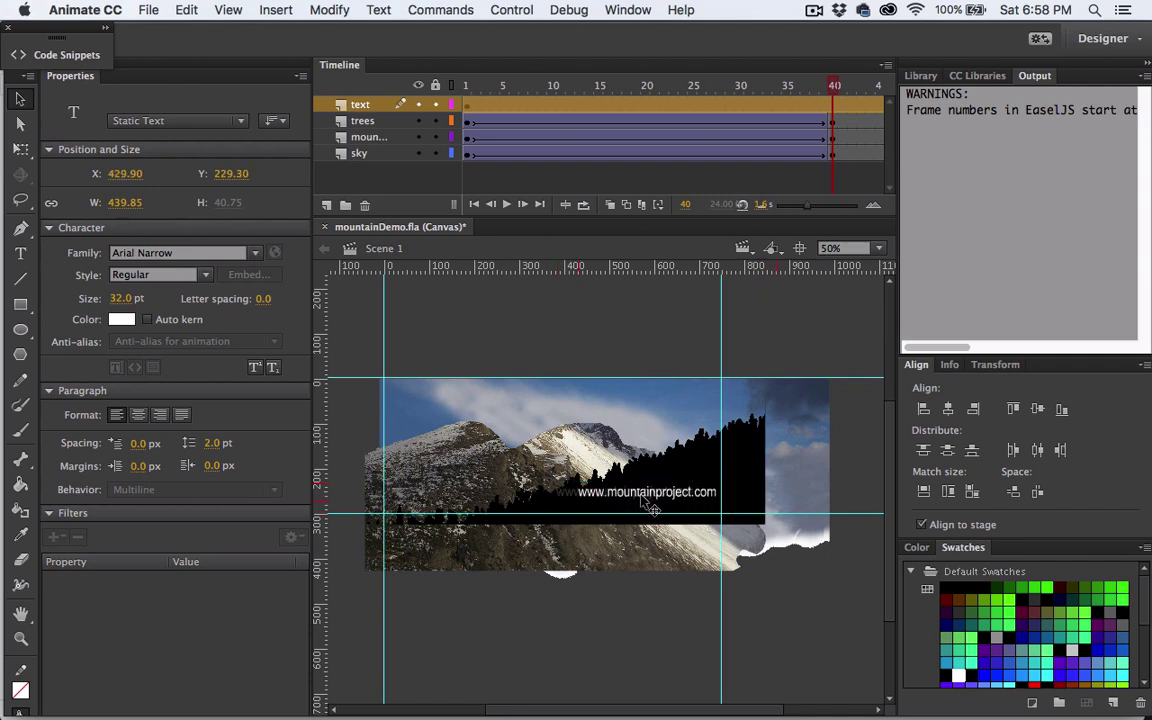
key("Down")
key("Down")
key("Down")
key("Down")
key("Down")
key("Down")
key("Down")
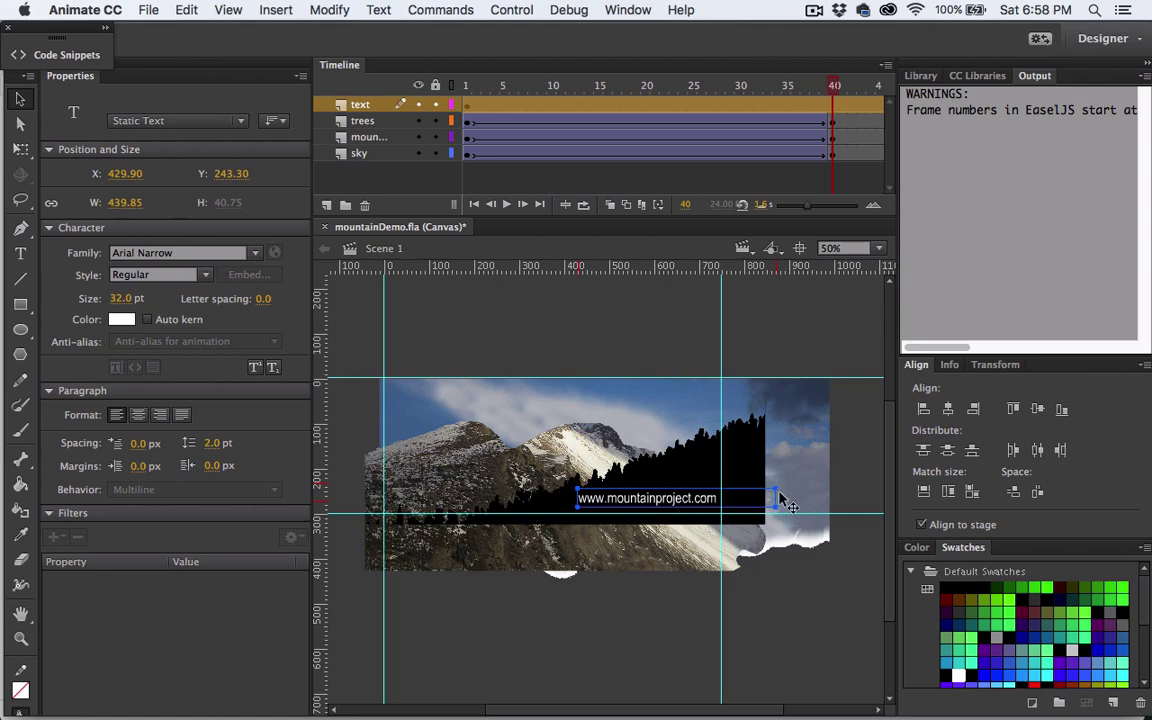
Step: Narrow the web address text box to about 322 px wide and test the movie
left_click_drag(777, 497, 723, 510)
left_click(508, 10)
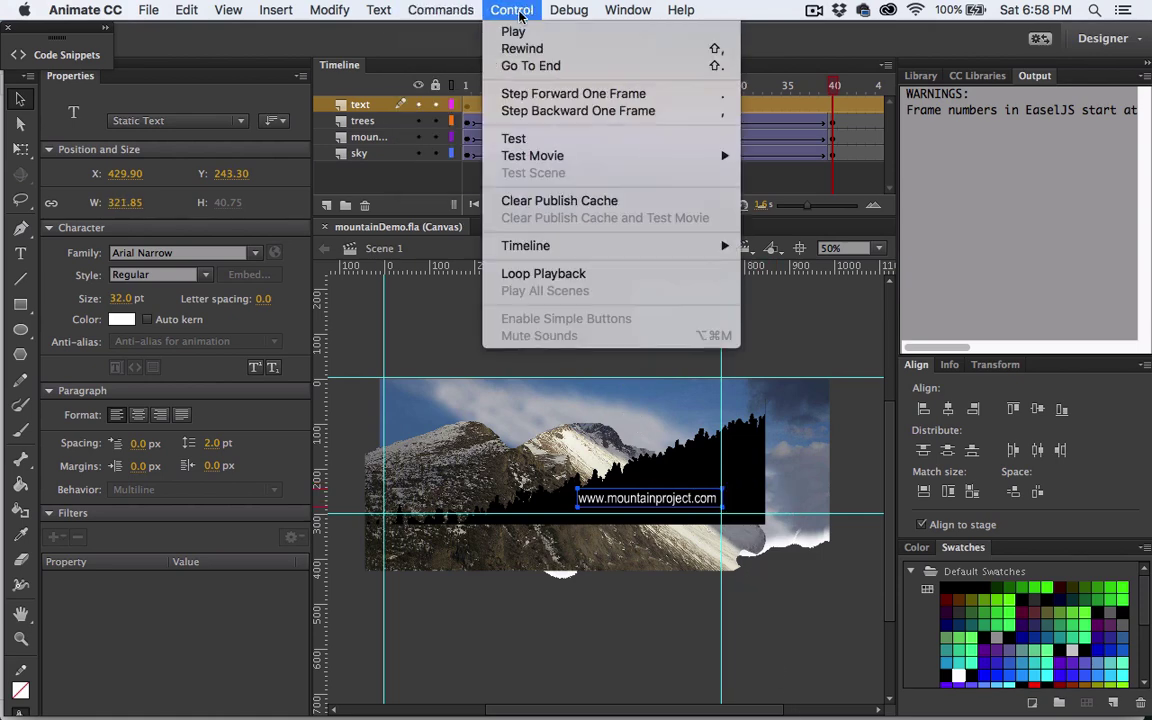
left_click(515, 139)
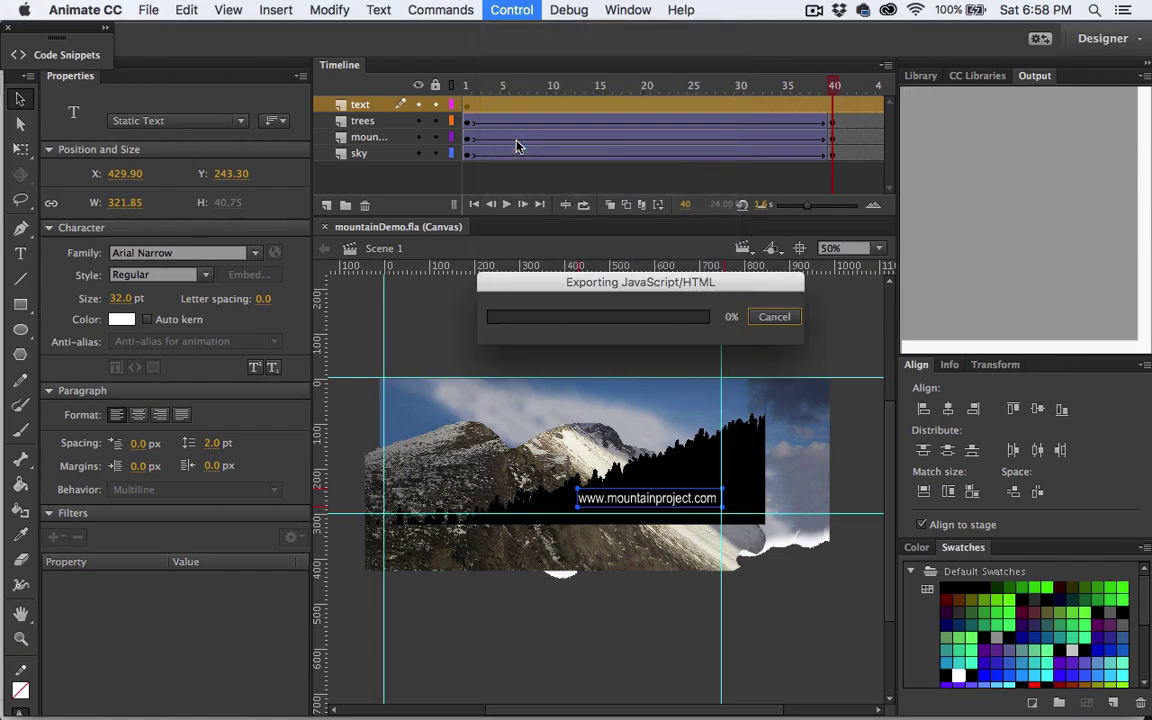